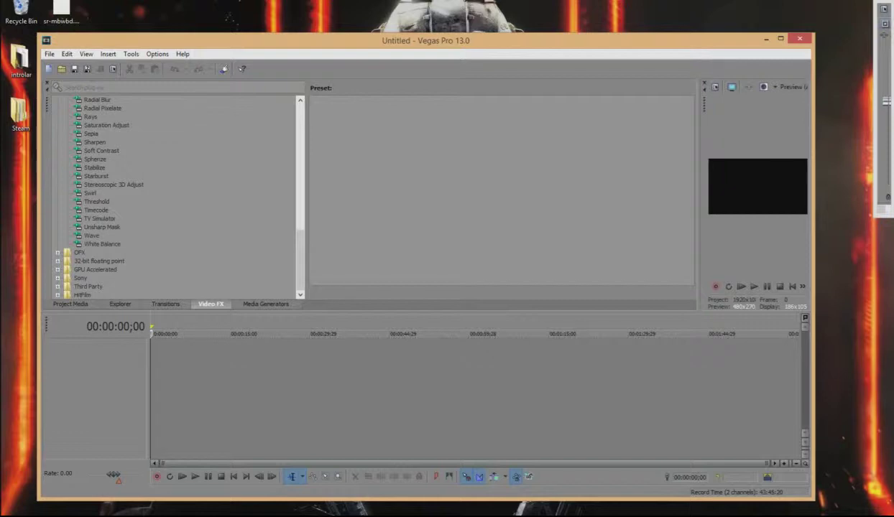
Open the introlar folder on the desktop, watch the finished i 2 intro video, and close the player and folder.
left_click_drag(445, 40, 514, 41)
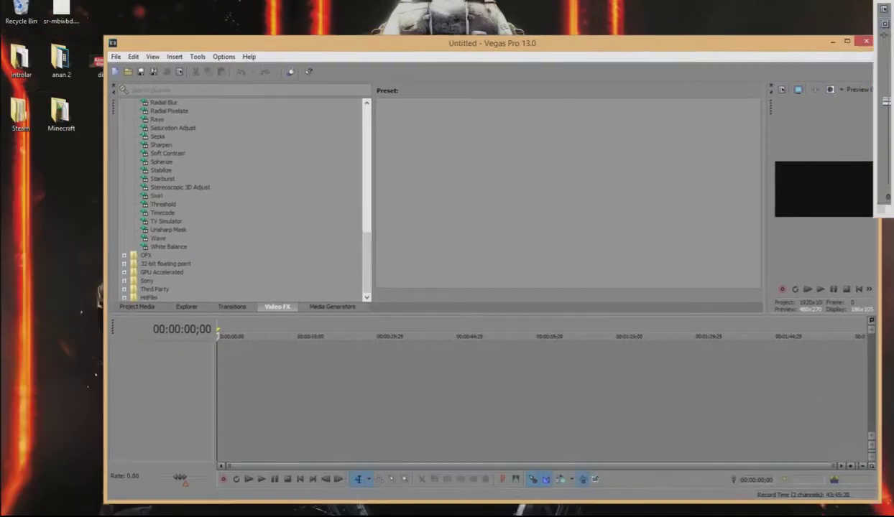
double_click(21, 60)
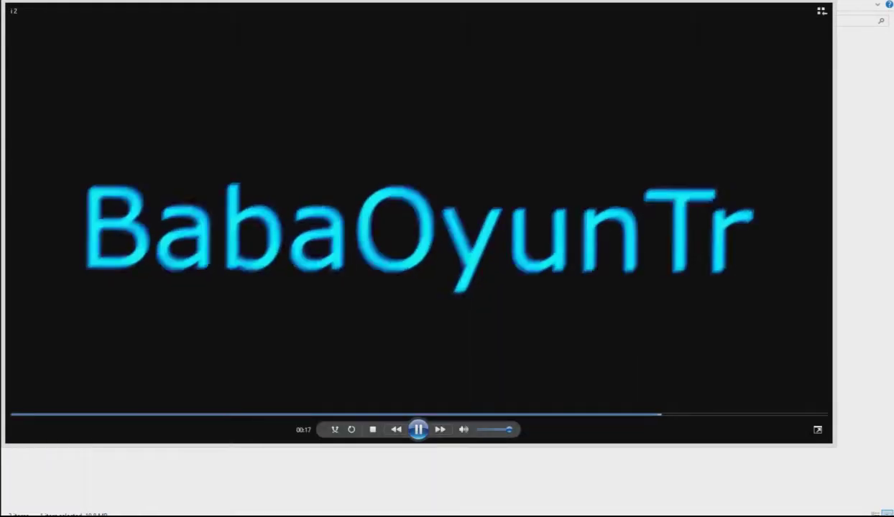
mouse_move(891, 2)
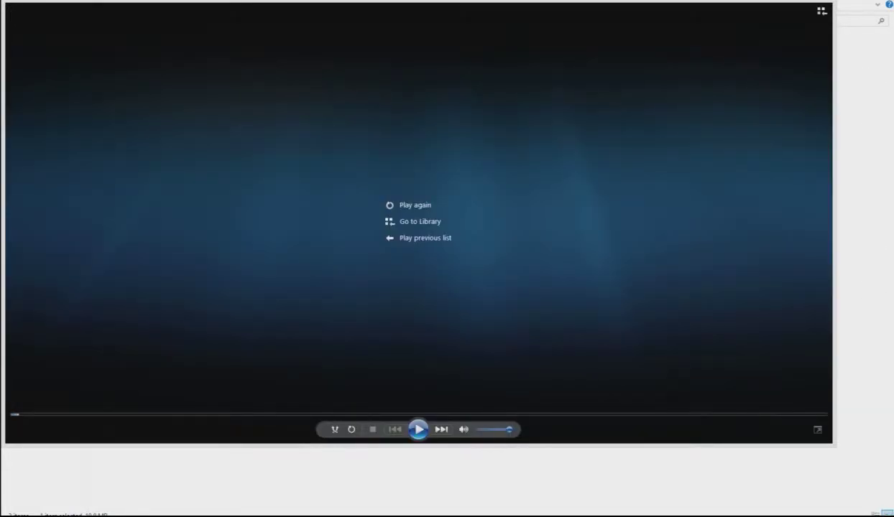
left_click_drag(647, 0, 571, 90)
left_click(746, 83)
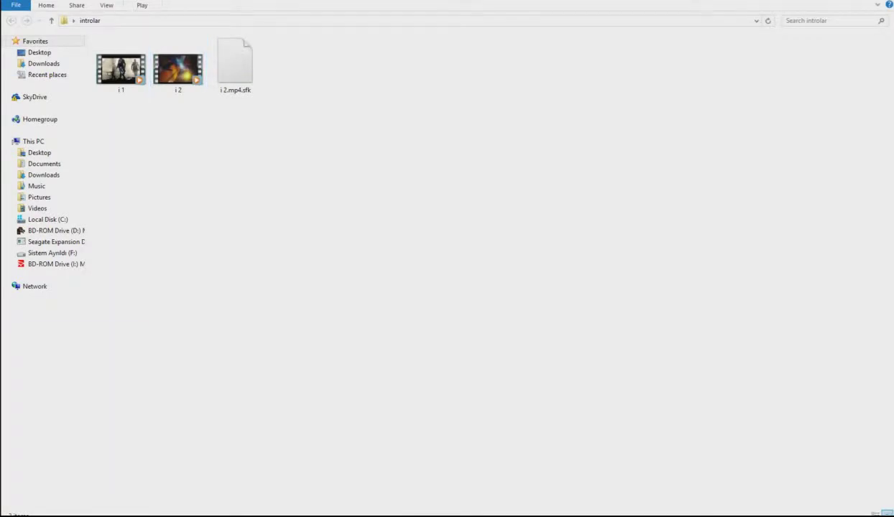
right_click(66, 516)
left_click(47, 503)
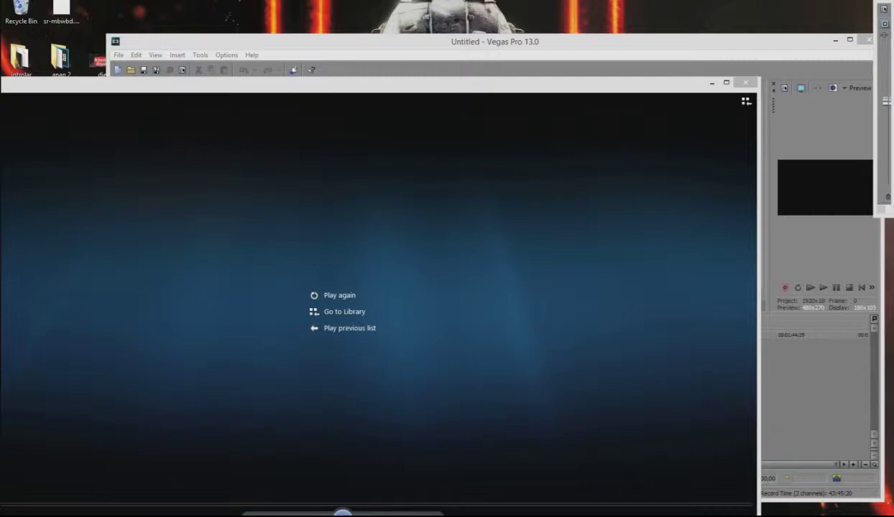
left_click(746, 82)
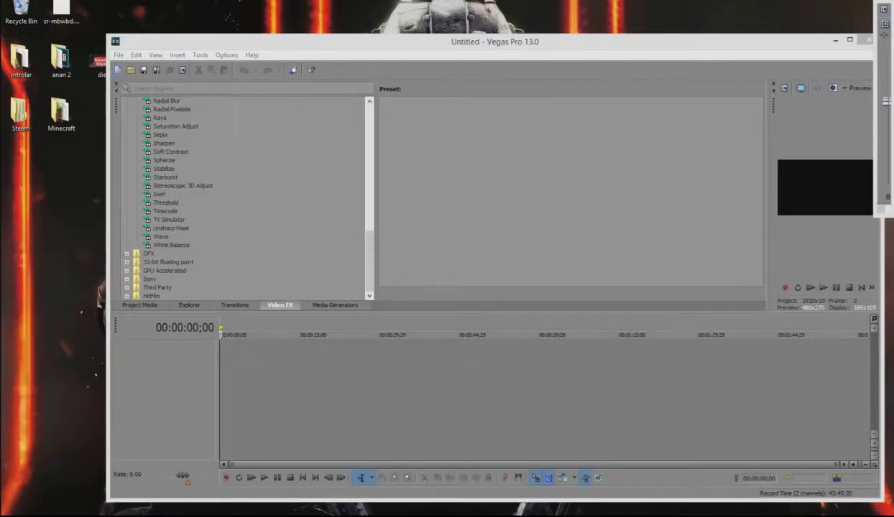
Move the Vegas Pro window aside so the video files on the desktop can be reached.
left_click_drag(640, 40, 528, 111)
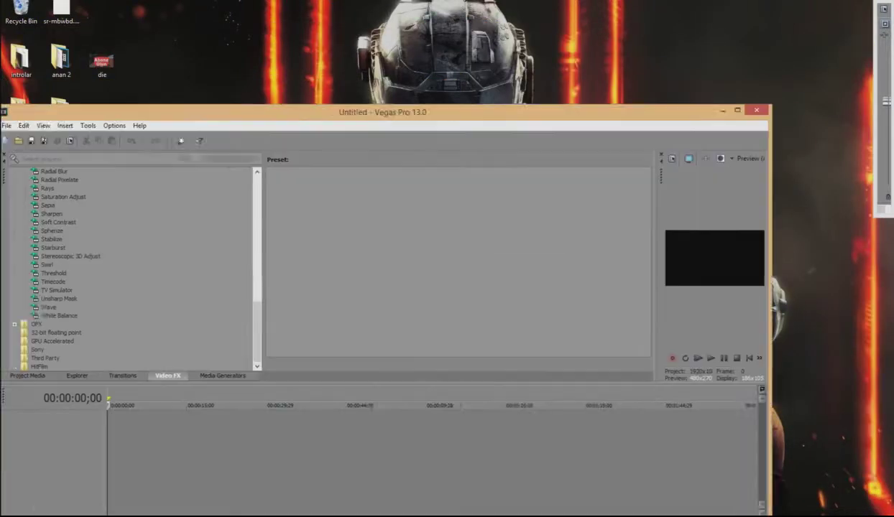
left_click_drag(290, 111, 325, 21)
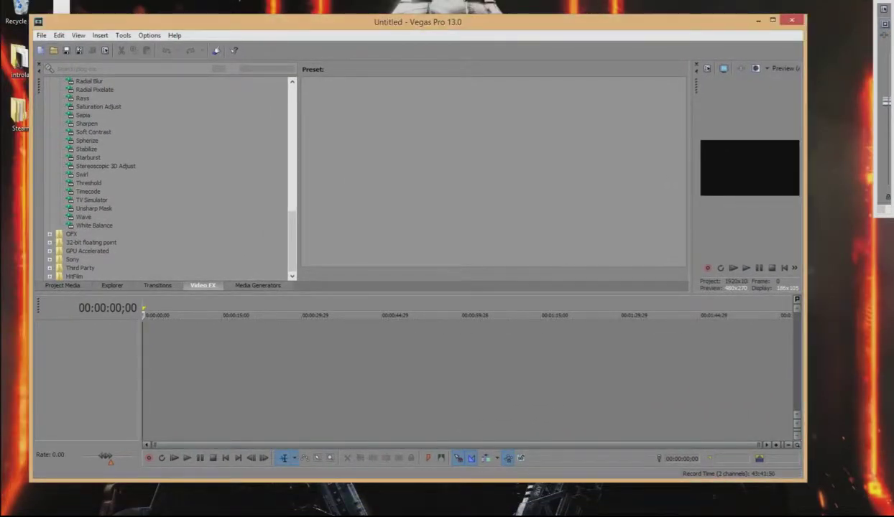
mouse_move(806, 251)
left_mouse_down()
mouse_move(190, 251)
mouse_move(830, 251)
mouse_move(813, 251)
left_mouse_up()
left_click_drag(460, 21, 551, 242)
left_click_drag(377, 242, 687, 6)
Add the desktop clips wo, f4, dishonored and hitman end to end on the timeline, accepting the prompt for the first clip.
left_click_drag(368, 93, 423, 183)
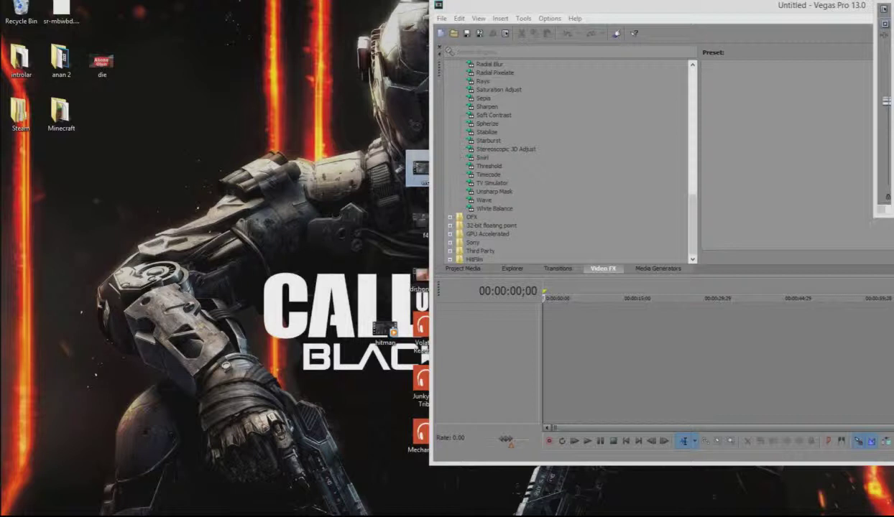
left_click_drag(362, 254, 544, 336)
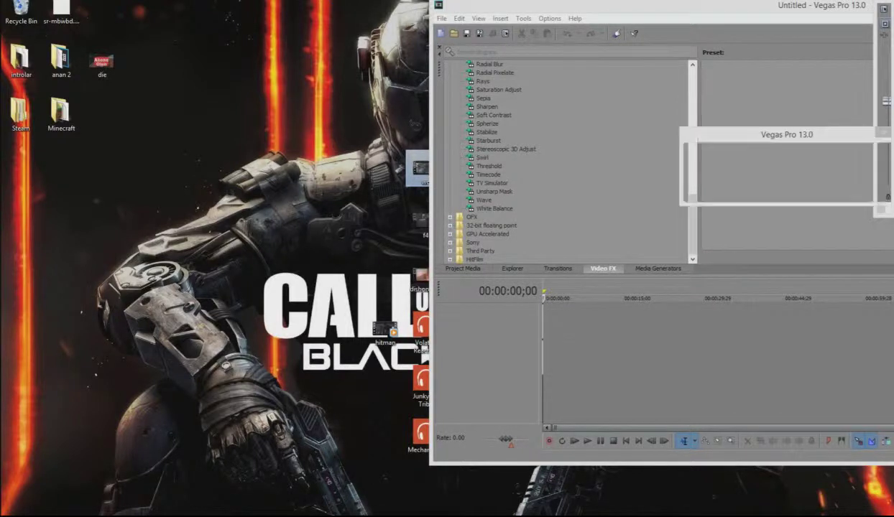
key("Return")
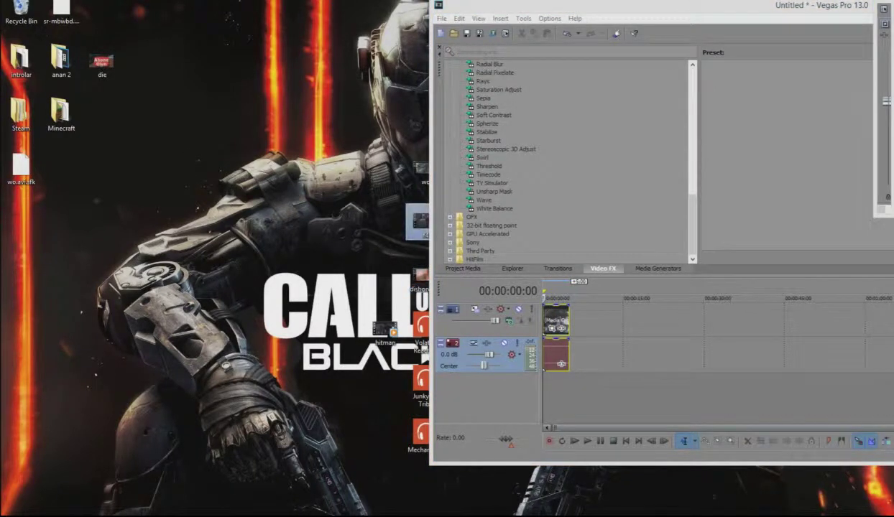
left_click_drag(645, 330, 571, 324)
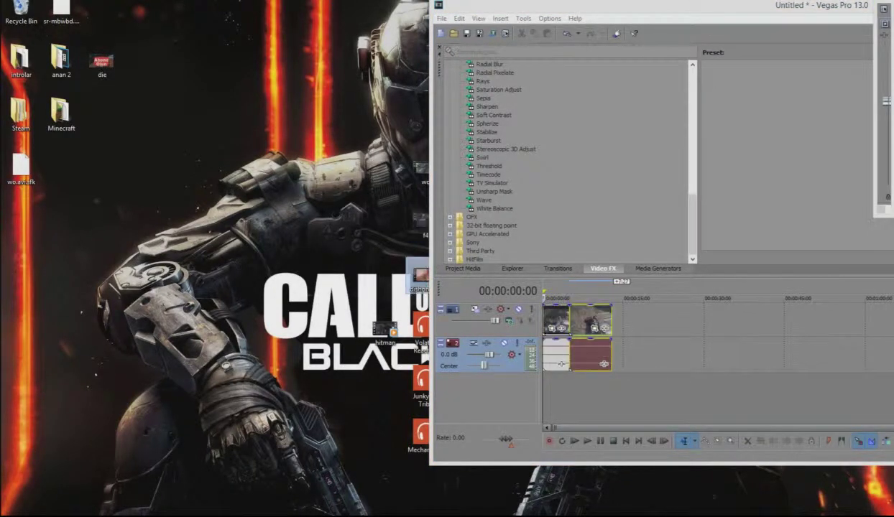
left_click_drag(418, 275, 615, 327)
left_click(385, 329)
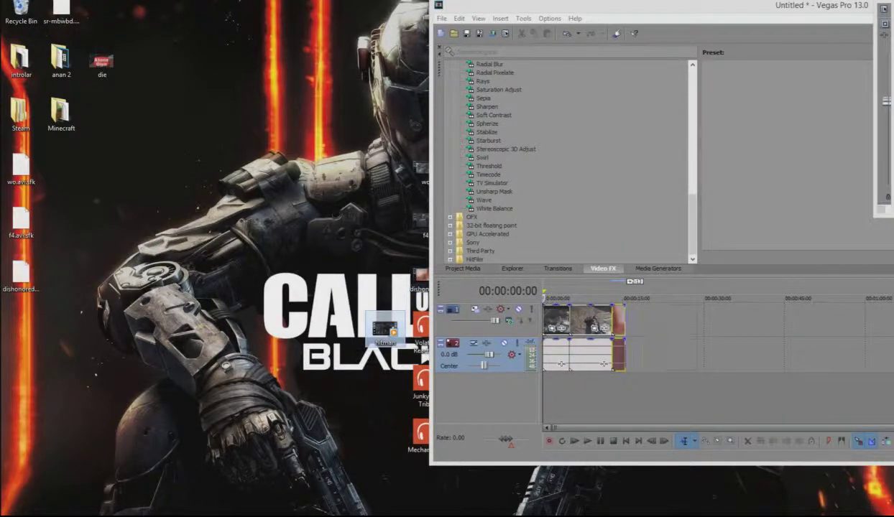
left_click_drag(385, 329, 626, 323)
Maximize the editor window and widen the video preview to play back the assembled clips.
left_click_drag(617, 9, 248, 35)
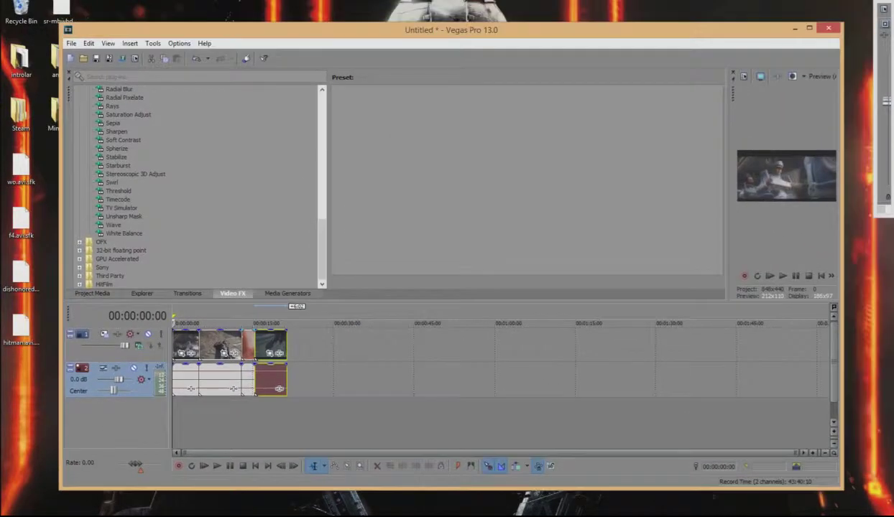
left_click(808, 28)
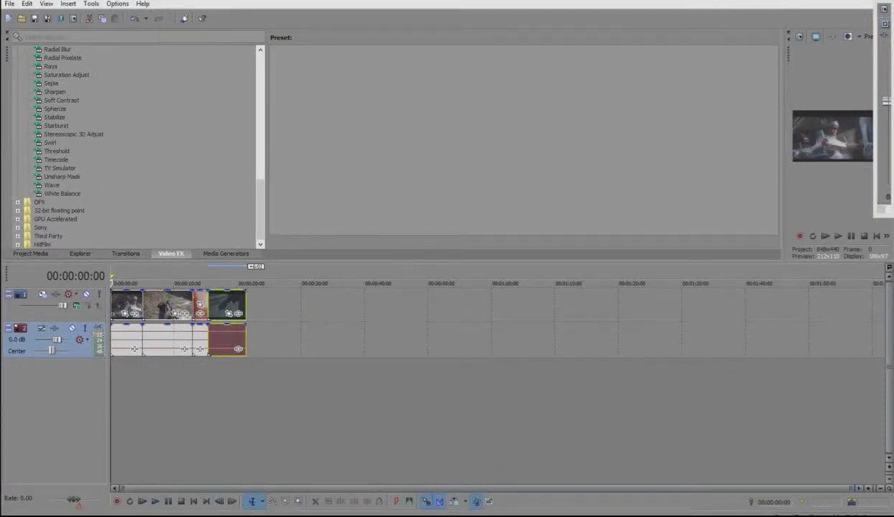
left_click_drag(784, 151, 374, 151)
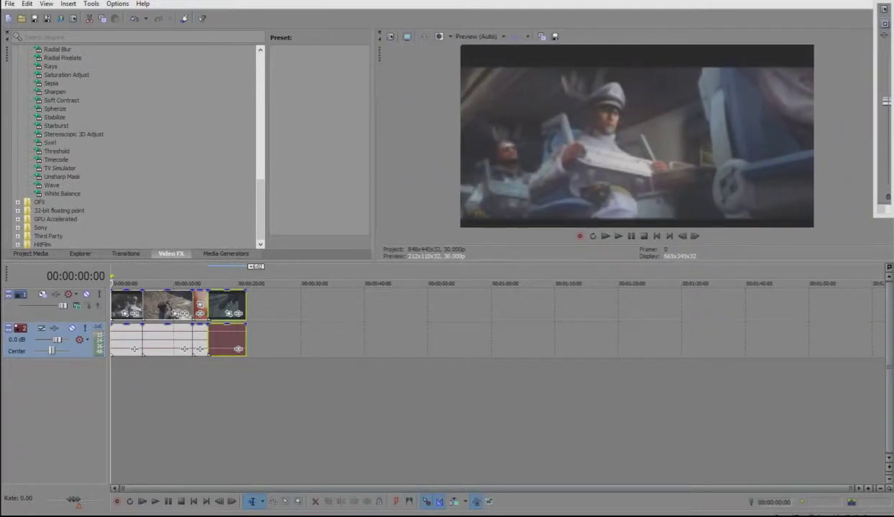
key("space")
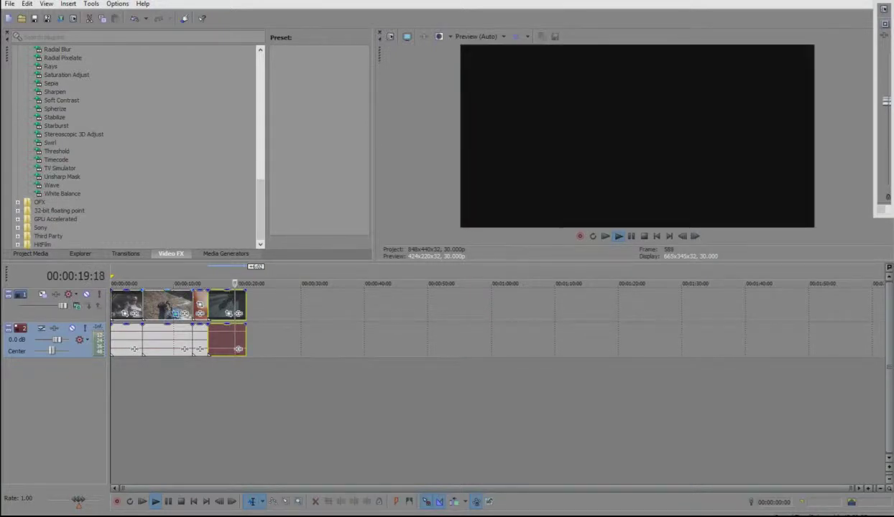
Delete the f4 clip from the timeline and move the dishonored and hitman clips earlier to close the gap.
left_click(176, 314)
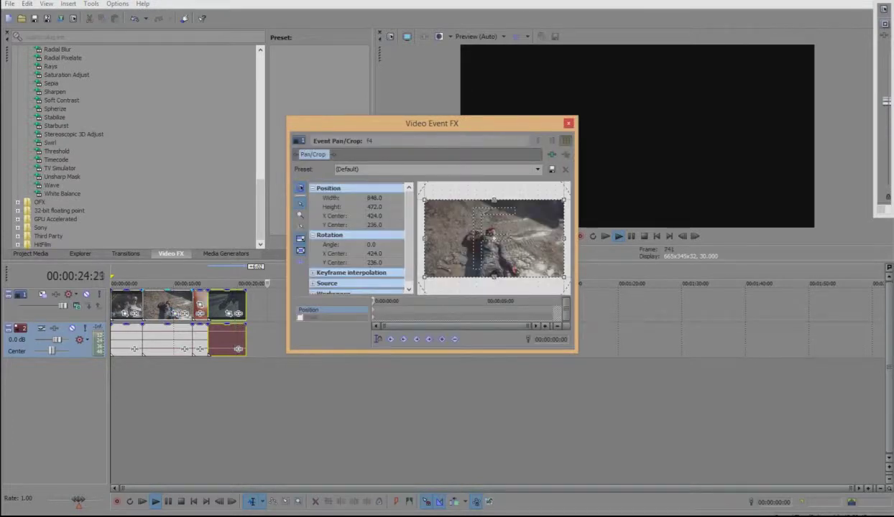
left_click(568, 123)
left_click(178, 302)
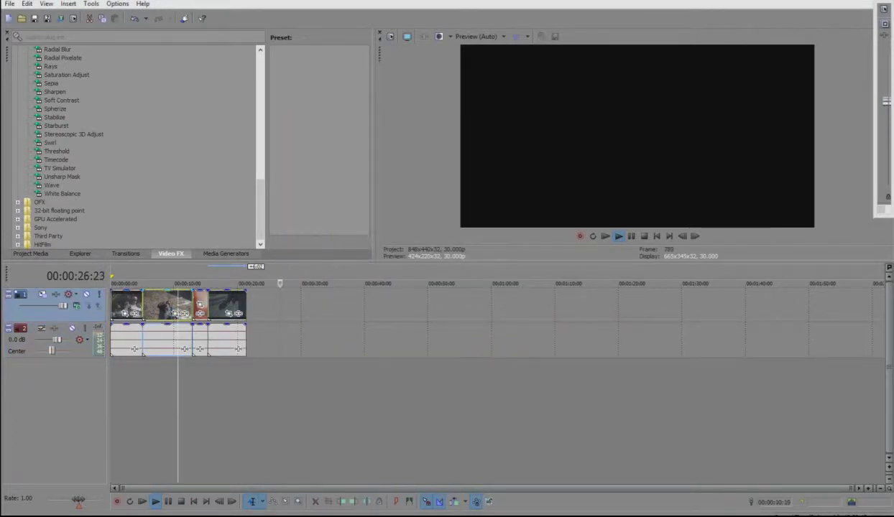
key("Delete")
left_click(199, 297)
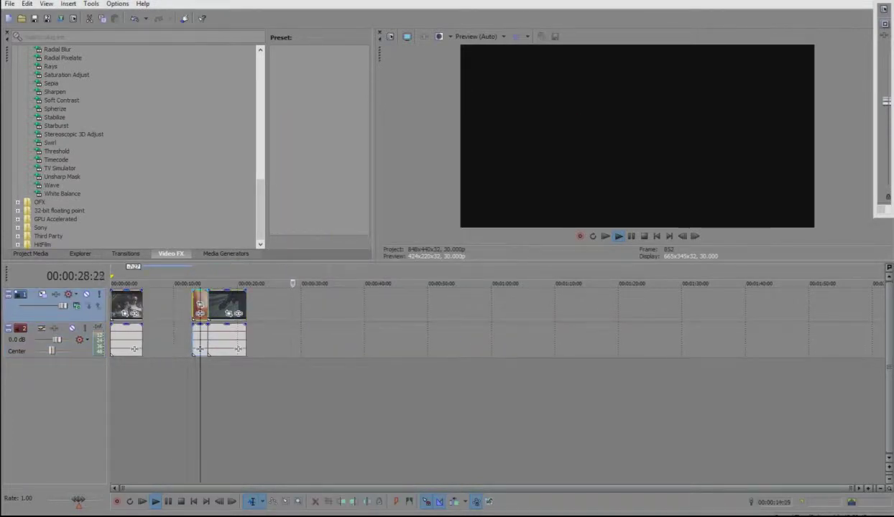
left_click_drag(199, 297, 175, 305)
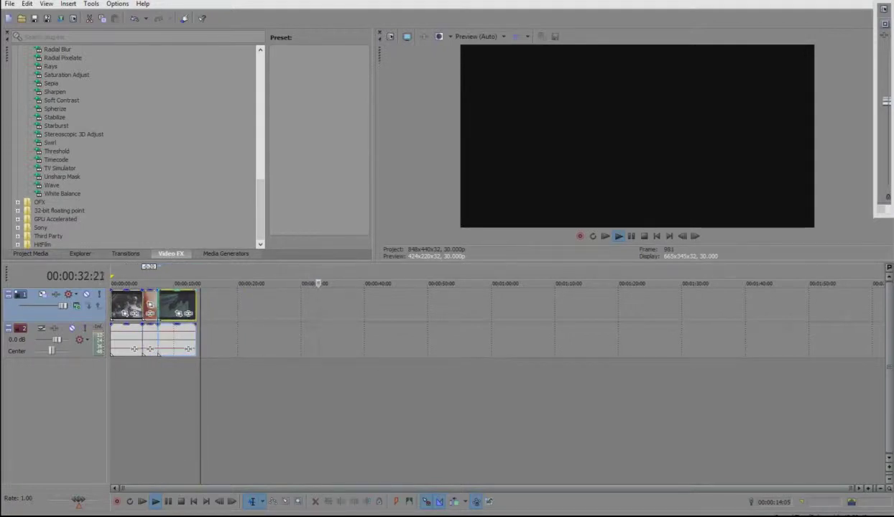
Play the shortened timeline from the start and pause during the hitman clip.
key("space")
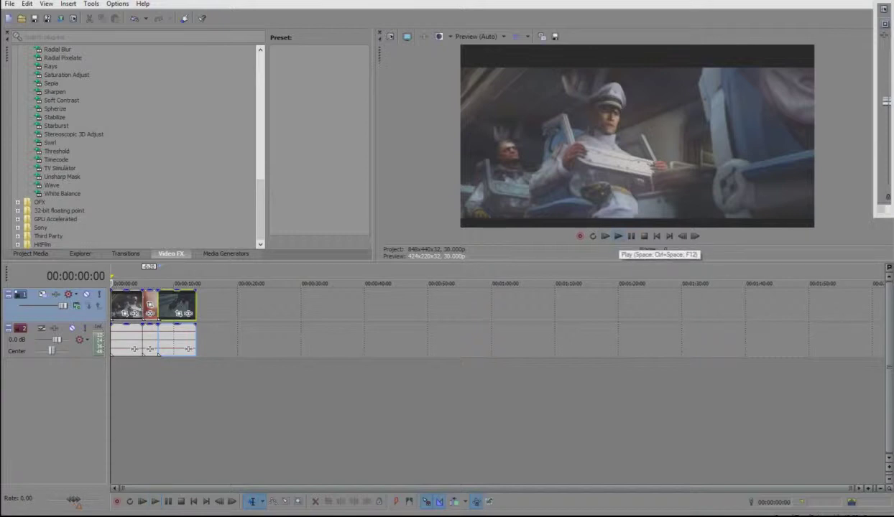
left_click(604, 234)
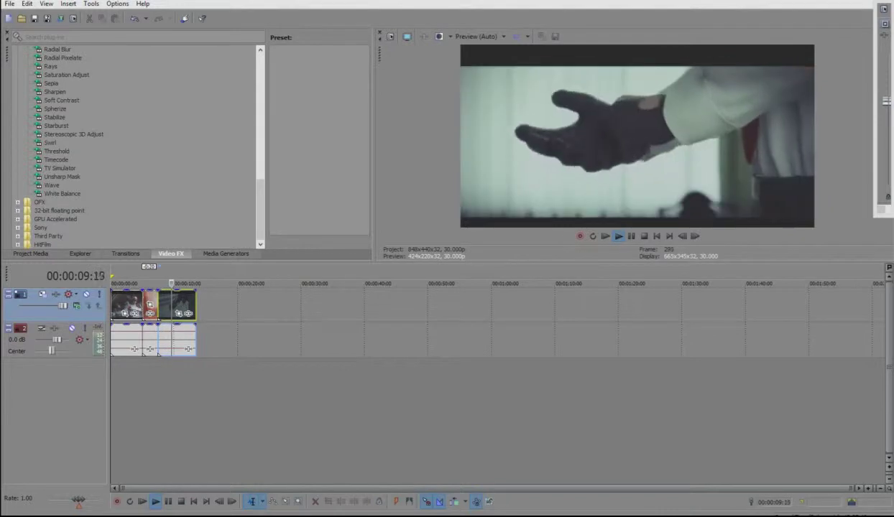
key("Return")
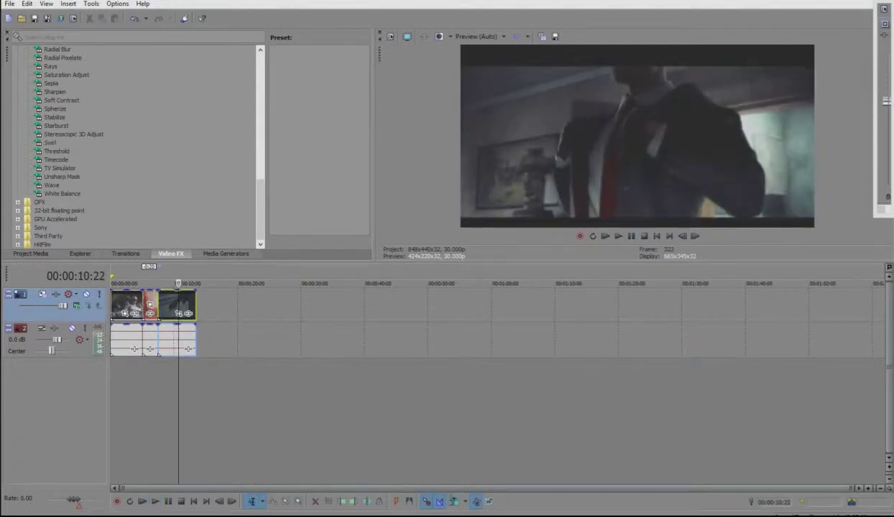
Close the Firefox window running in the background.
mouse_move(893, 1)
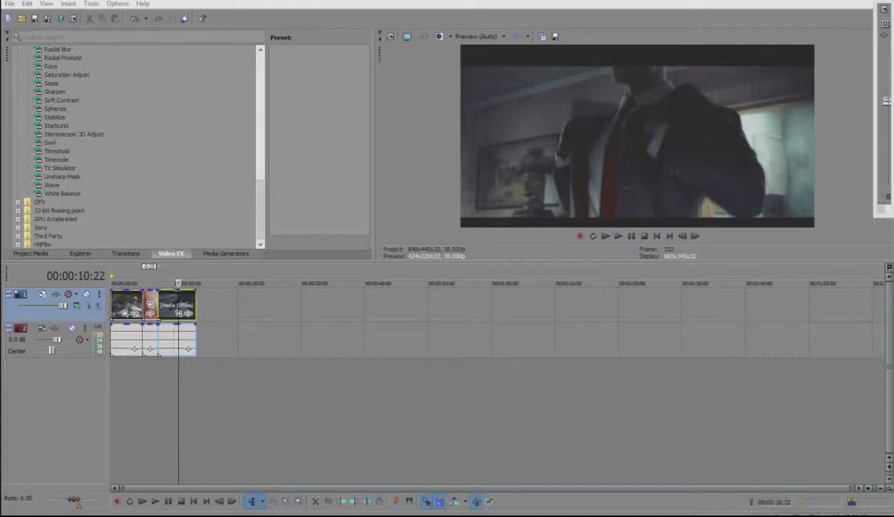
right_click(144, 516)
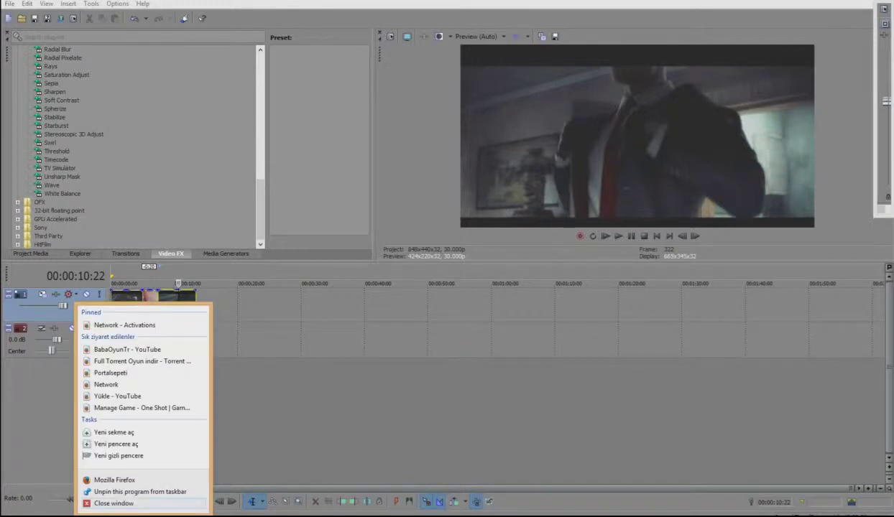
left_click(113, 504)
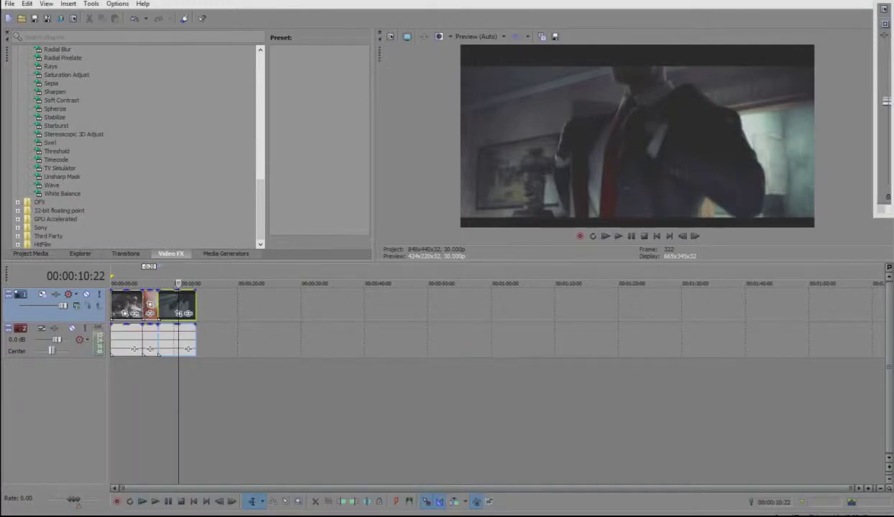
Add the Hole 2 image from the desktop directly after the hitman clip and extend it to about the 20-second mark.
key("super+d")
left_click(215, 388)
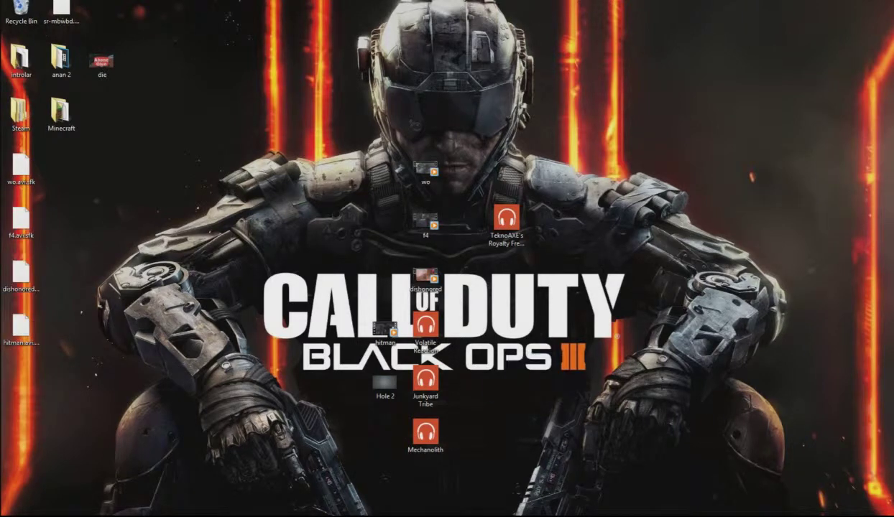
left_click(385, 383)
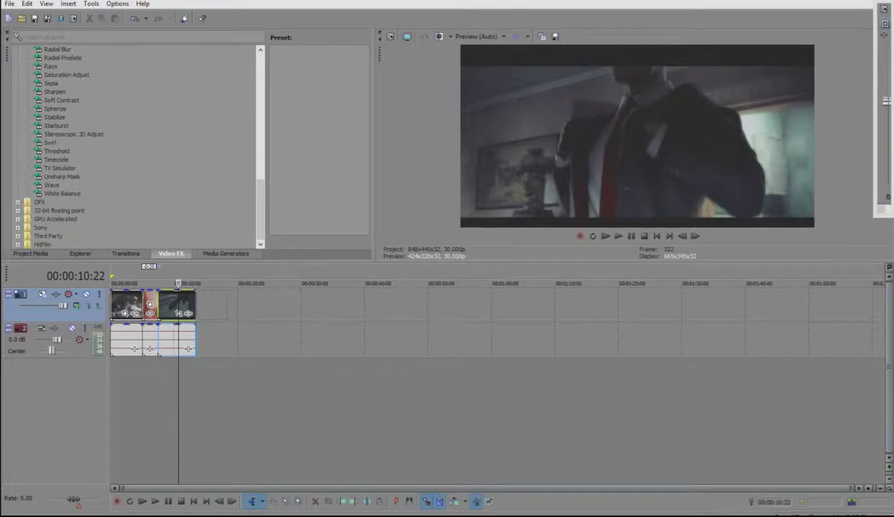
left_click_drag(198, 306, 238, 306)
left_click(224, 306)
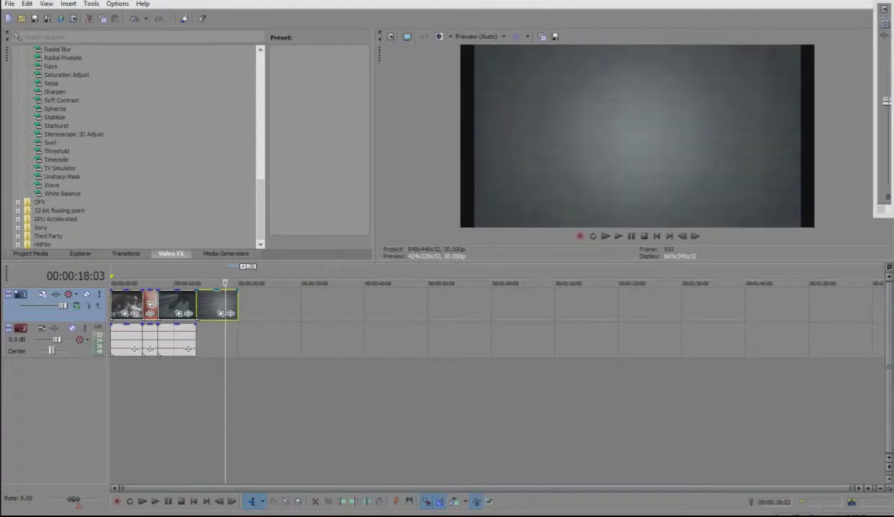
Insert a new empty video track above the track holding the clips.
right_click(172, 277)
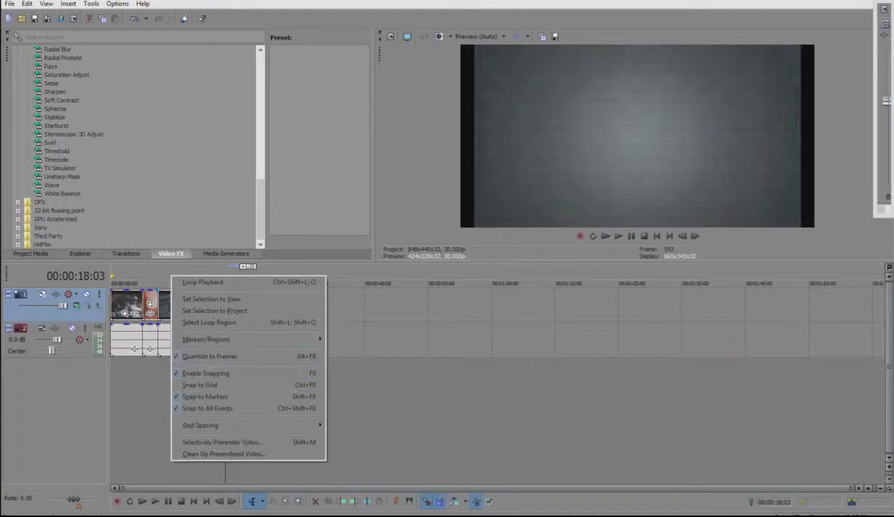
right_click(448, 277)
right_click(395, 298)
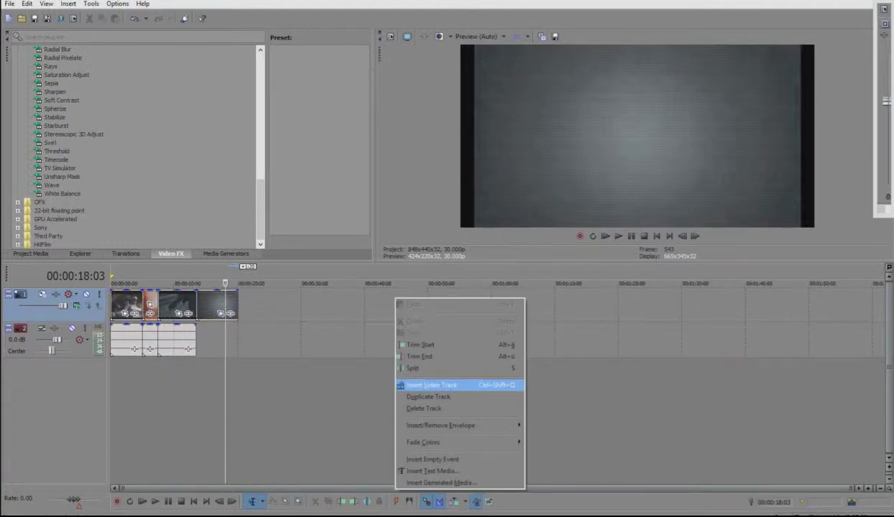
left_click(431, 385)
Insert a text media event reading "BabaOyunTr" on the new upper video track, keeping the default title settings.
right_click(199, 308)
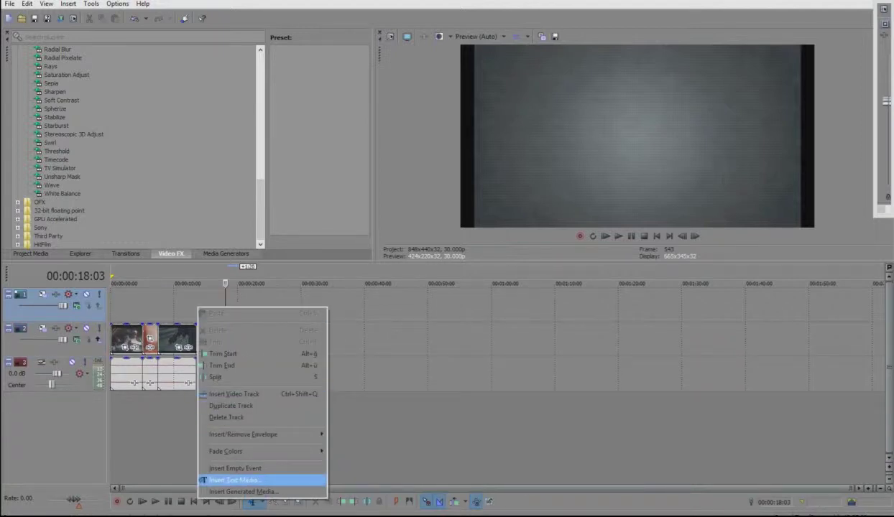
left_click(235, 469)
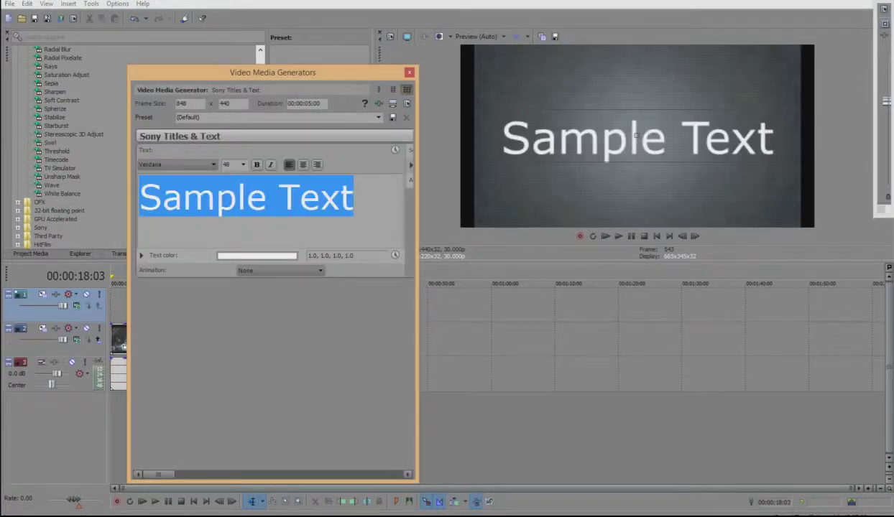
type("Baba")
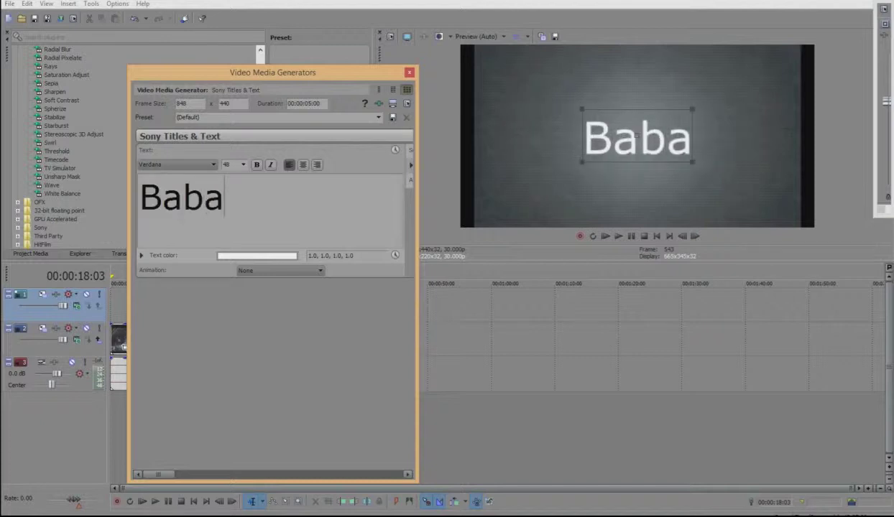
type("Oyun")
type("Tr")
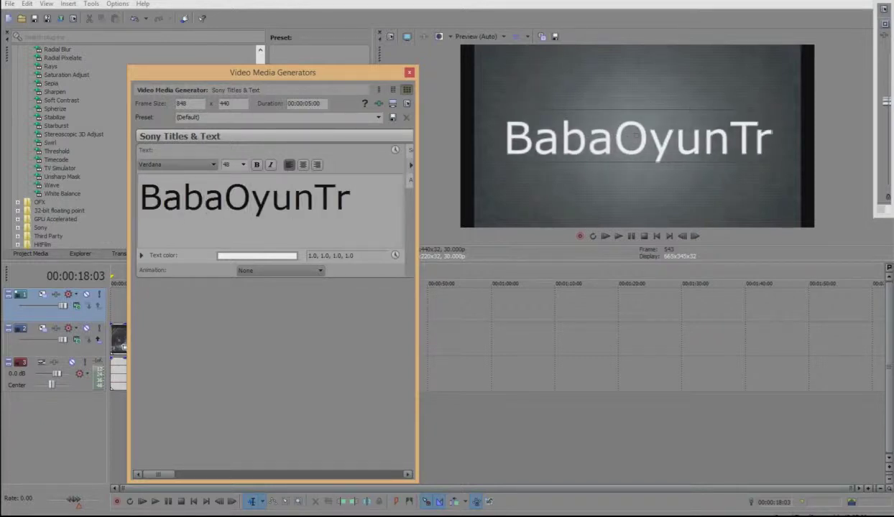
left_click_drag(273, 72, 461, 63)
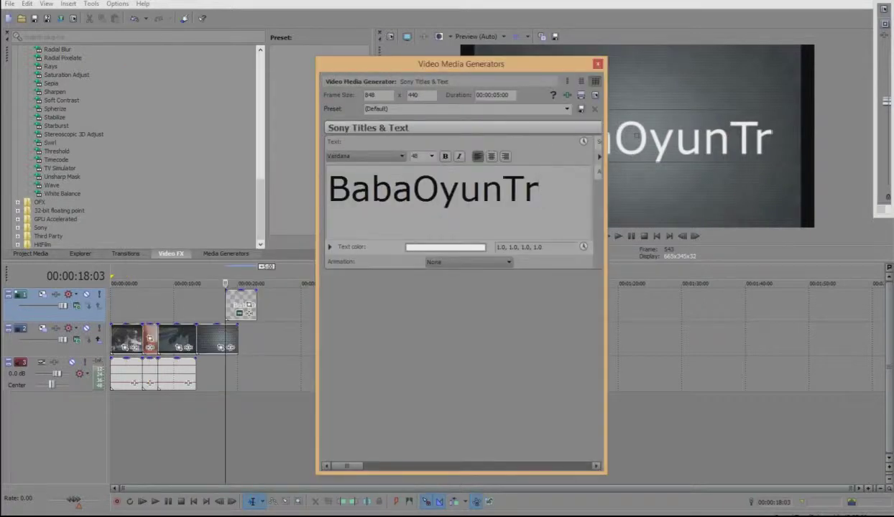
left_click(597, 63)
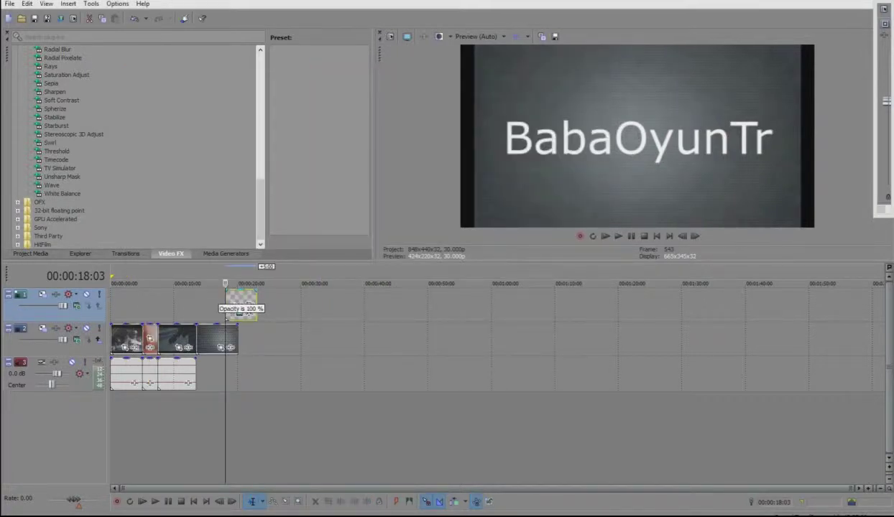
Move the title event back over the background image and extend its start so it spans the whole image.
key("space")
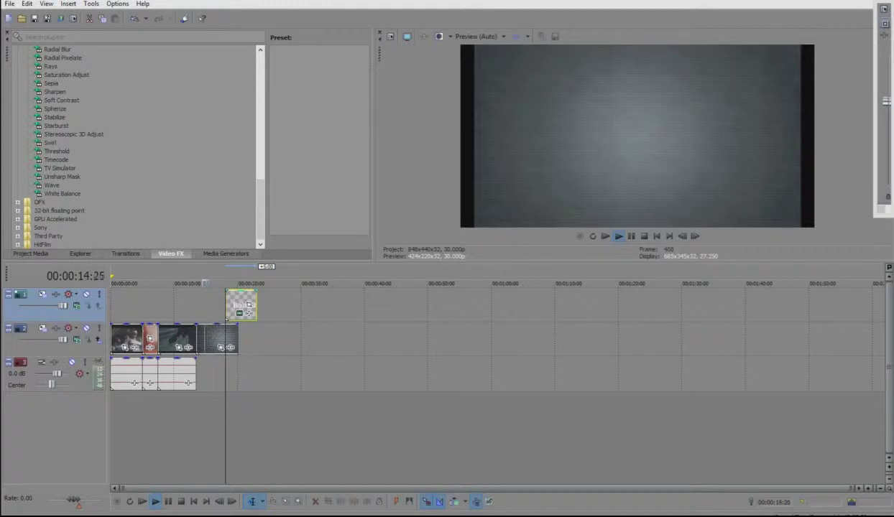
left_click_drag(205, 283, 194, 283)
mouse_move(237, 304)
left_mouse_down()
mouse_move(204, 303)
mouse_move(223, 305)
left_mouse_up()
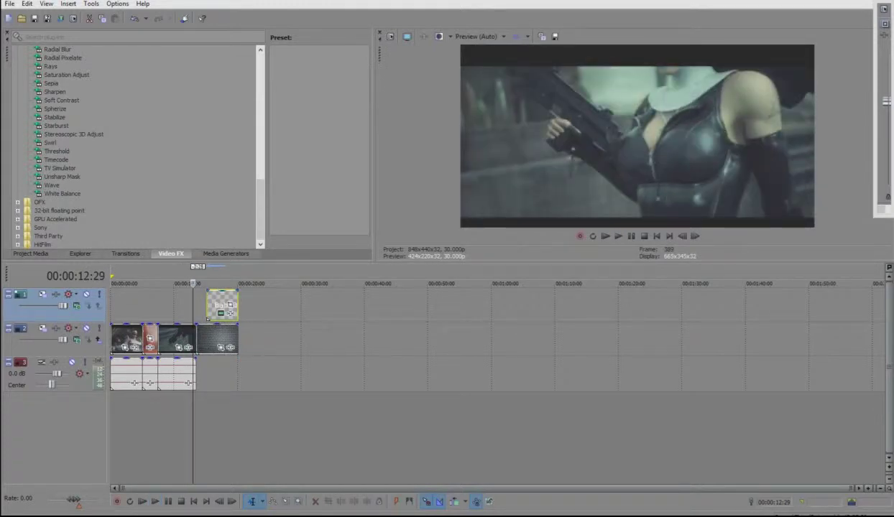
left_click_drag(223, 305, 212, 305)
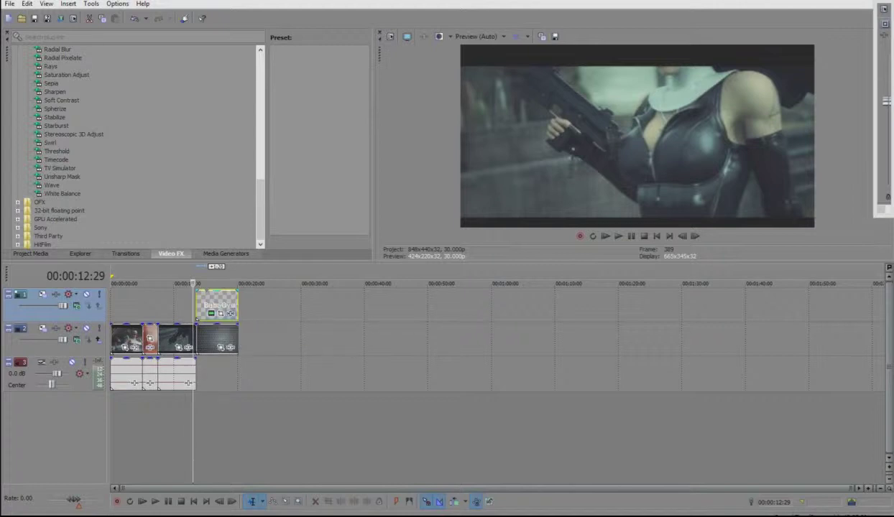
Open the Media FX chooser for the title event and browse the text presets in Filter Packages, especially the neon sign variants.
right_click(207, 303)
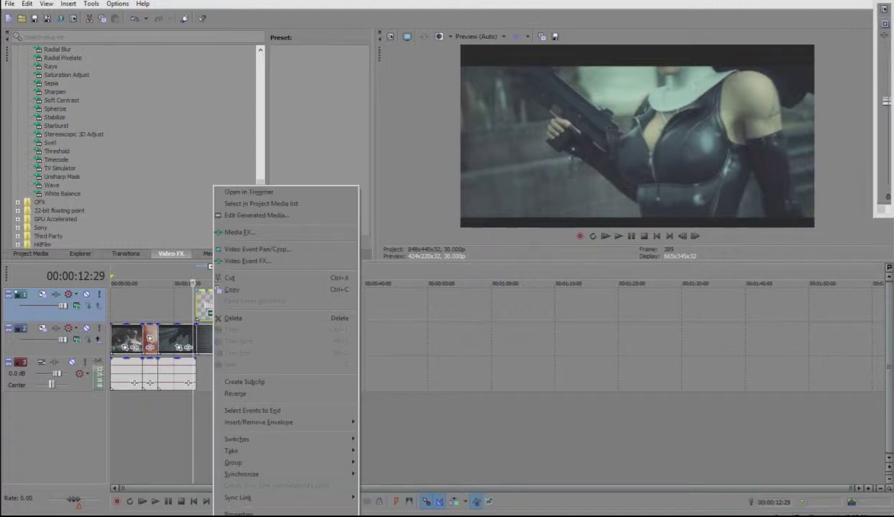
left_click(245, 226)
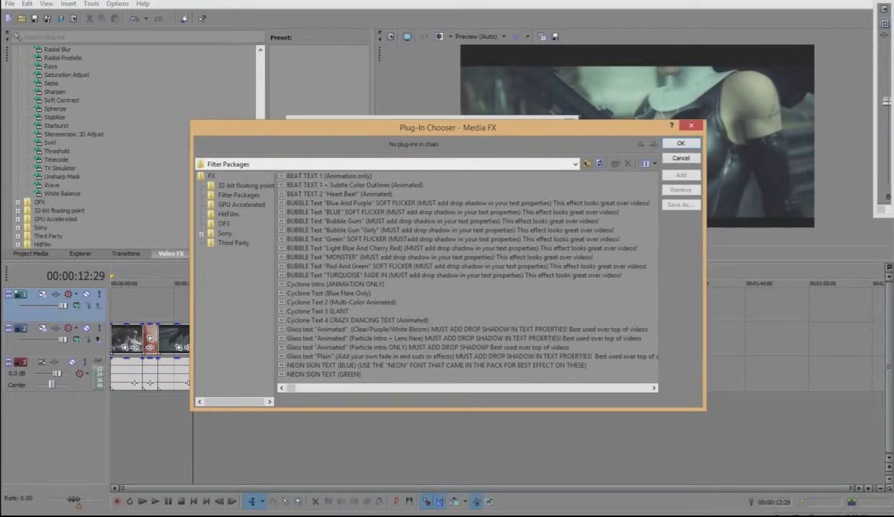
left_click(357, 320)
left_click_drag(291, 388, 644, 388)
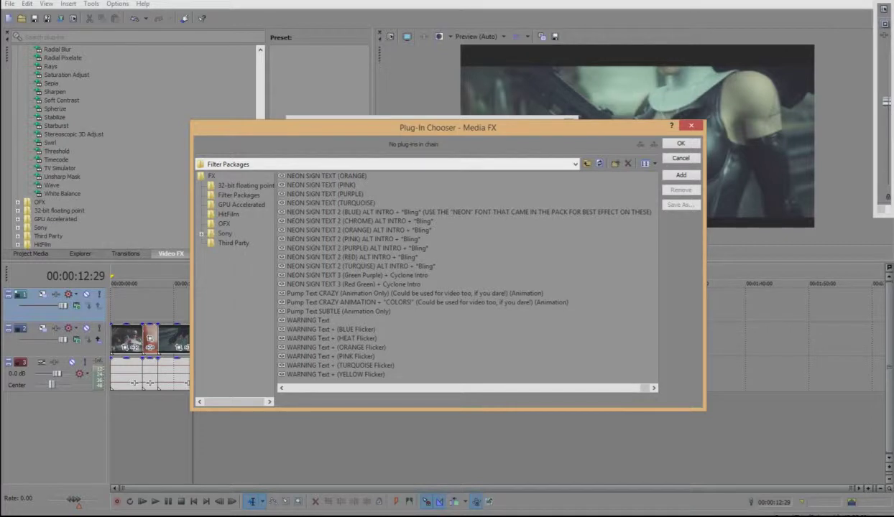
left_click(309, 320)
left_click(352, 257)
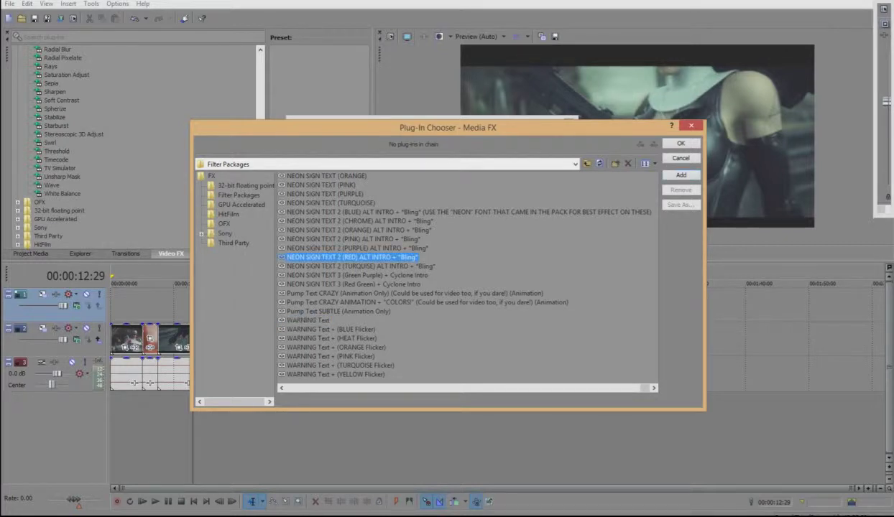
left_click(352, 212)
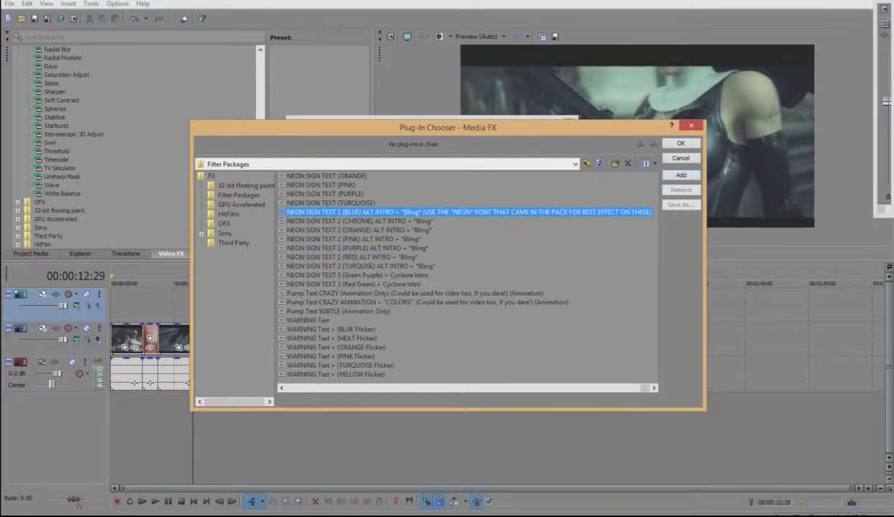
left_click(337, 186)
left_click(352, 221)
left_click(326, 186)
left_click(326, 194)
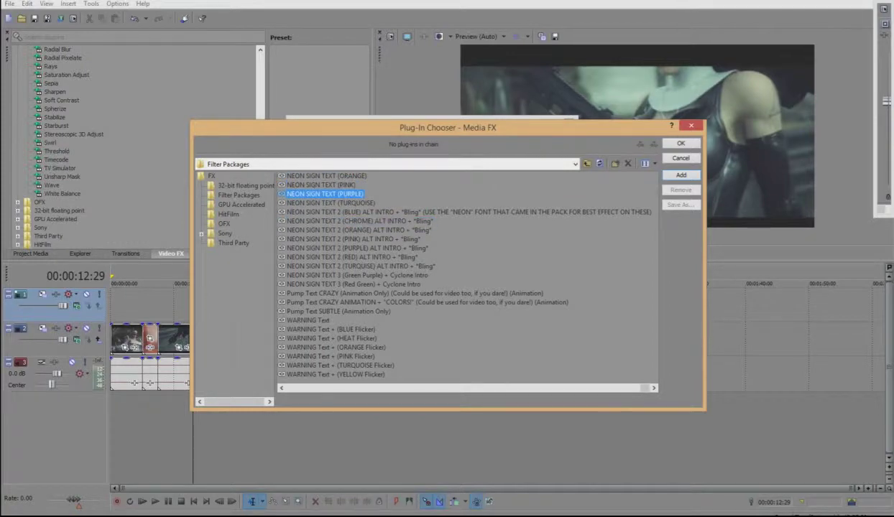
left_click(352, 230)
scroll(467, 280, "up", 3)
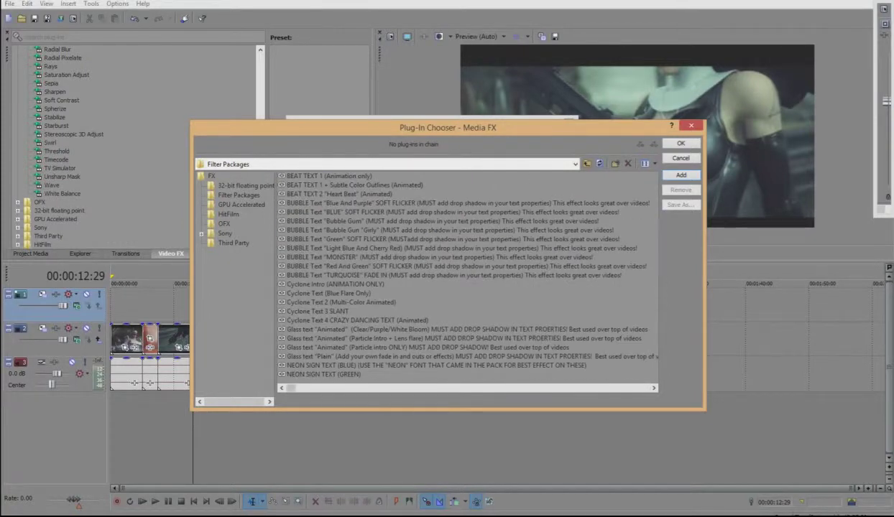
left_click(323, 374)
left_click(431, 365)
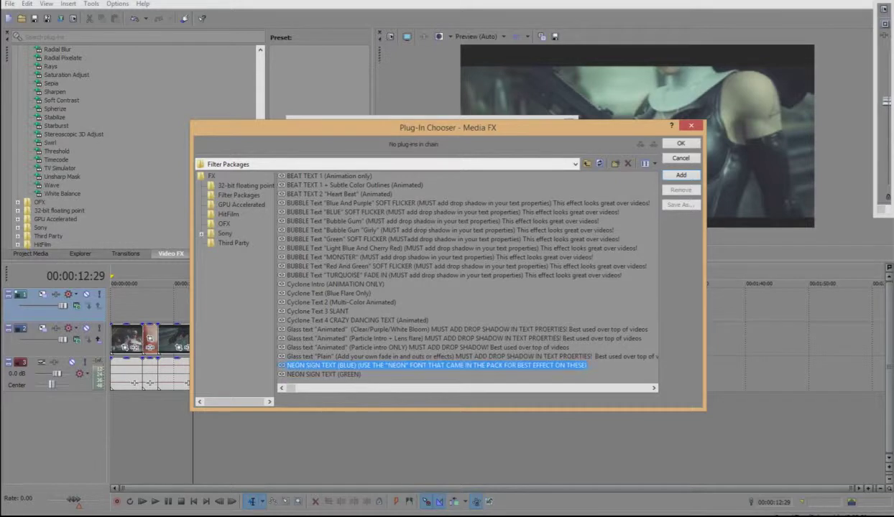
scroll(431, 365, "down", 3)
left_click(345, 212)
left_click(338, 203)
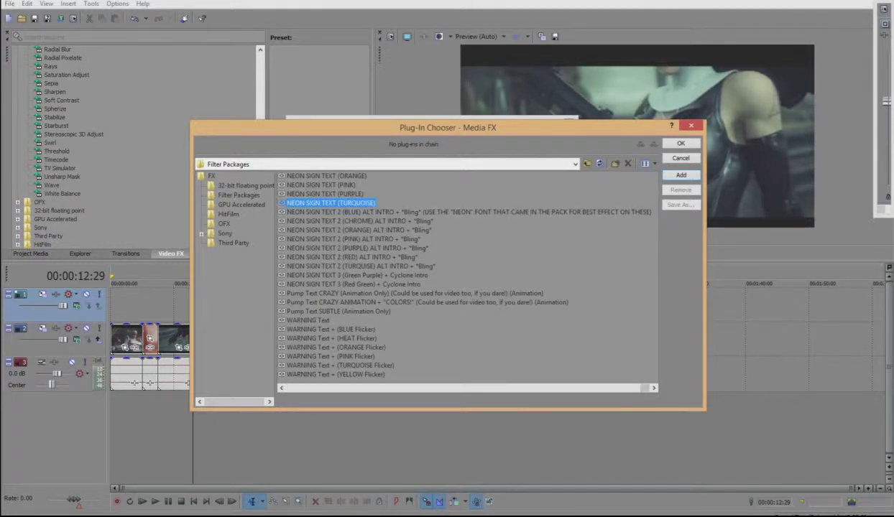
Apply the NEON SIGN TEXT (PURPLE) preset to the title as Media FX and close the effect settings.
left_click(324, 194)
double_click(324, 194)
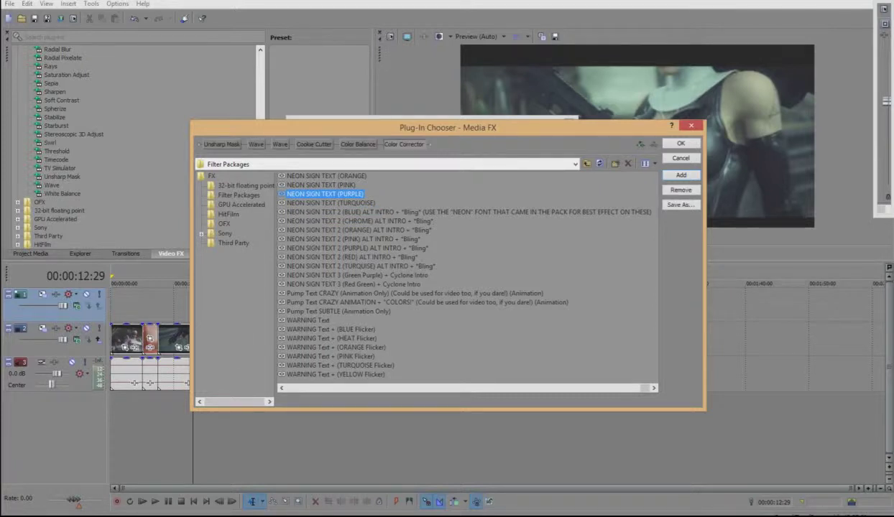
left_click(680, 144)
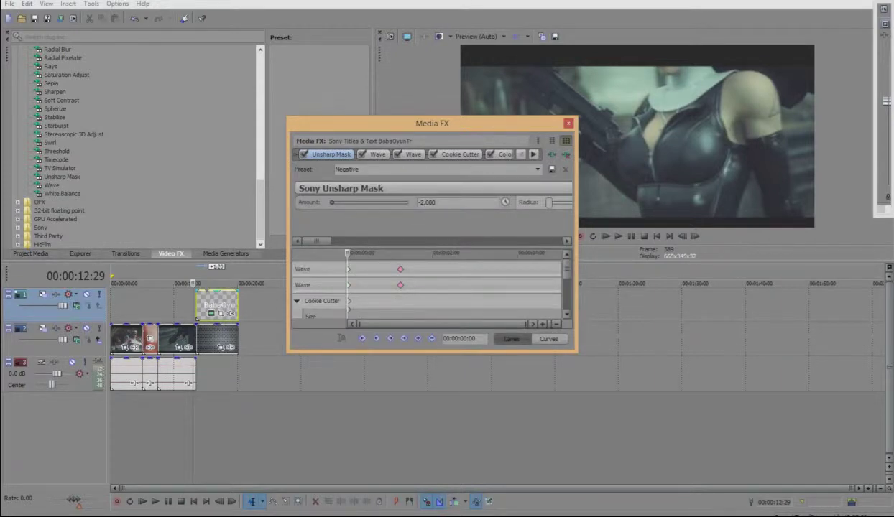
left_click(569, 124)
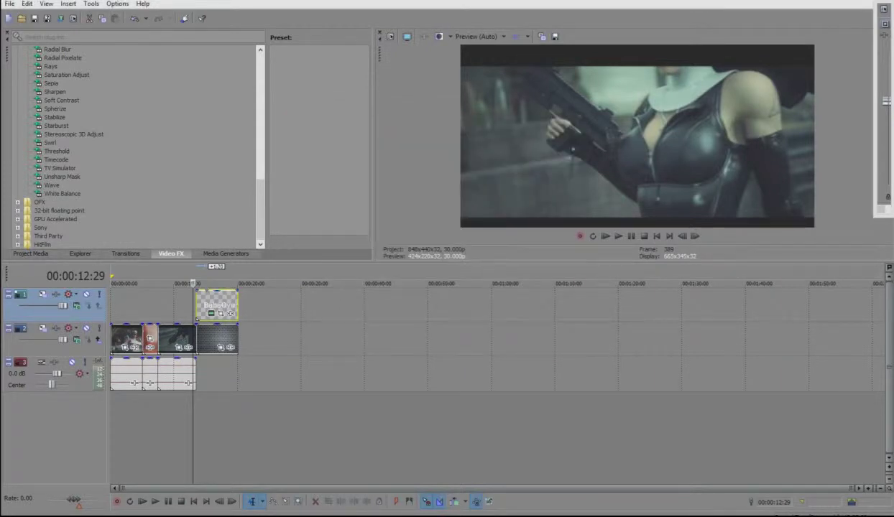
Play the title section from the end of the hitman clip to review the neon effect, and stop within the title.
key("space")
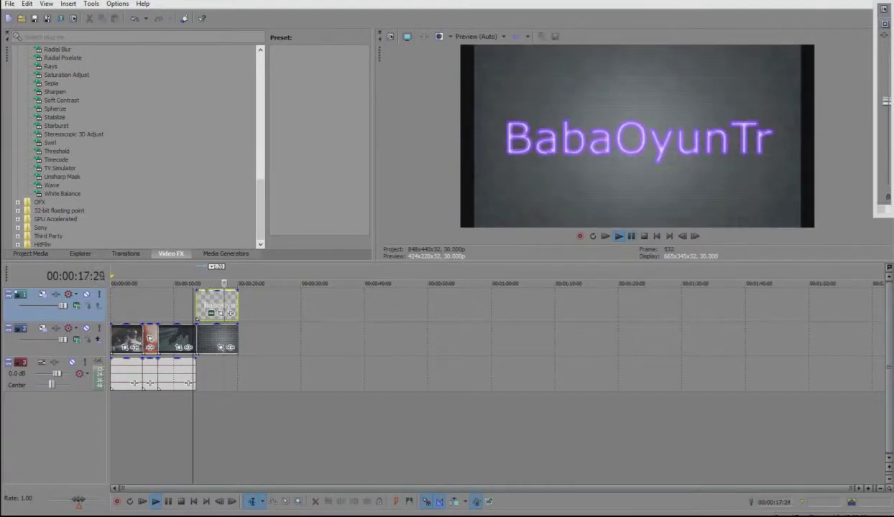
left_click(631, 236)
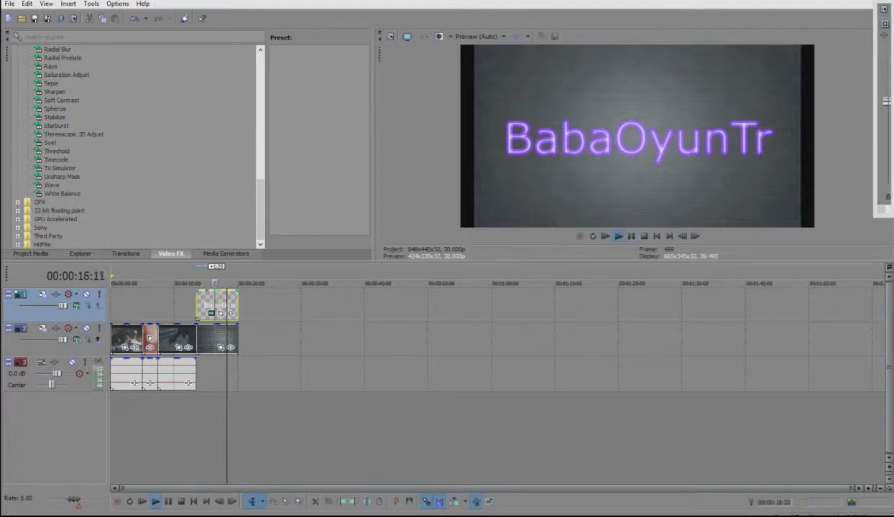
key("space")
left_click(191, 283)
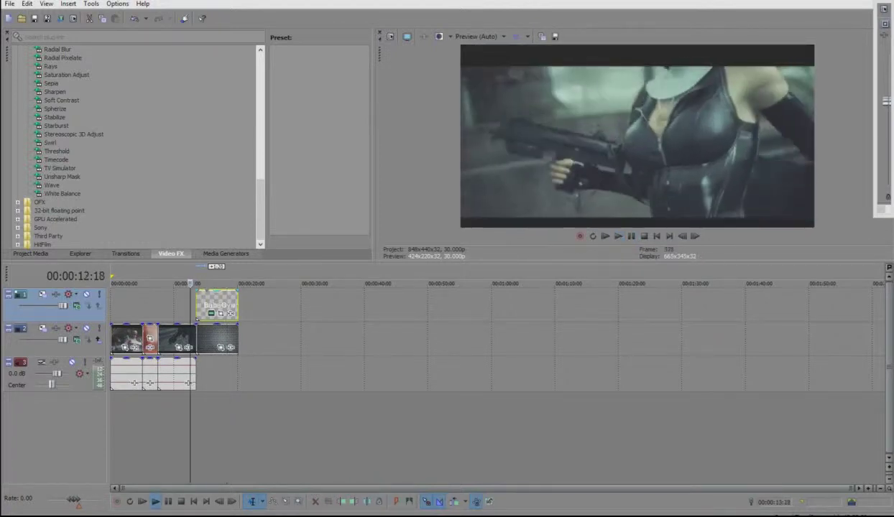
key("space")
left_click(221, 283)
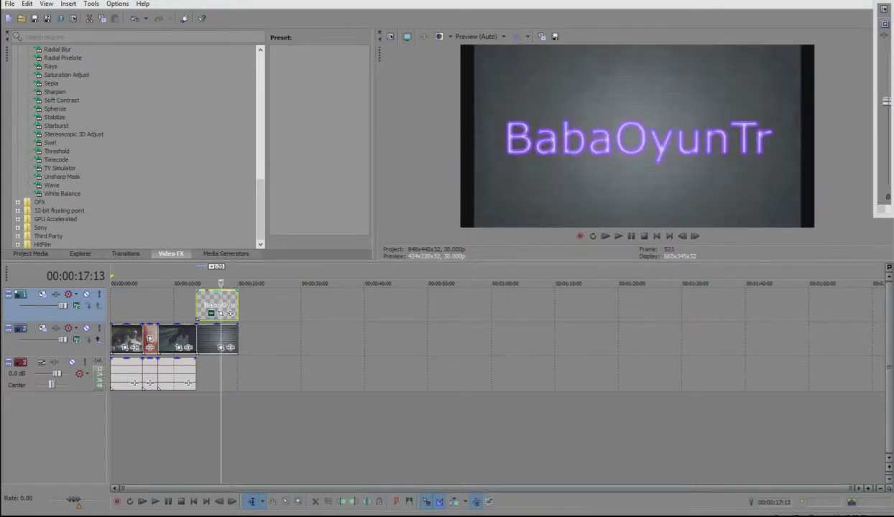
Review the effect chain in the title's Media FX up to Color Corrector and close it.
right_click(205, 304)
left_click(237, 232)
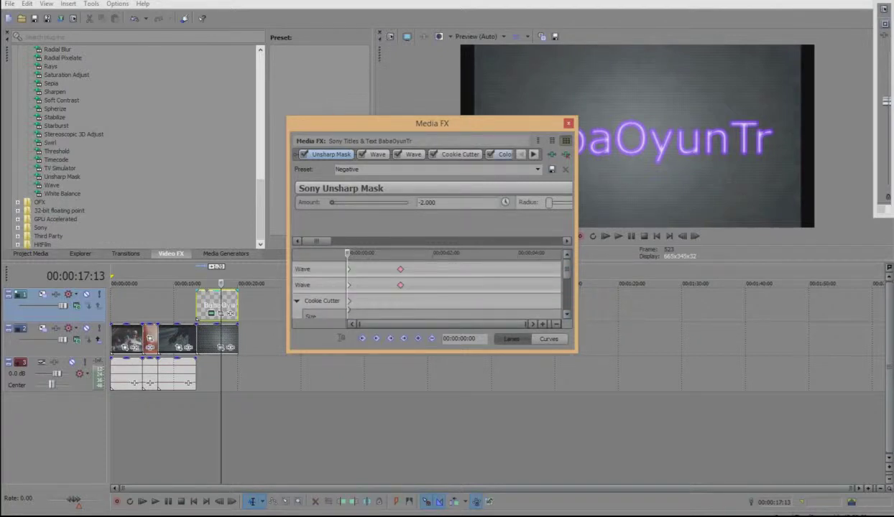
left_click(533, 155)
left_click(533, 154)
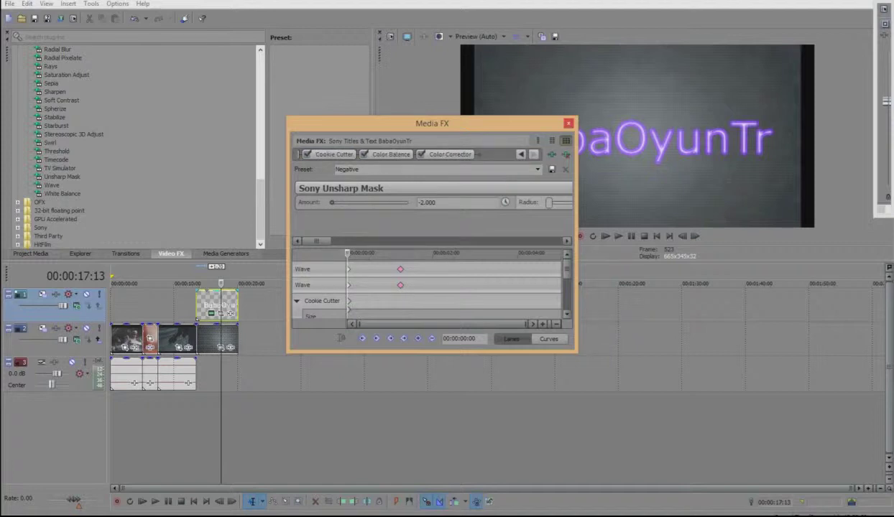
left_click(568, 124)
Search the video effects list for "text".
scroll(137, 148, "up", 15)
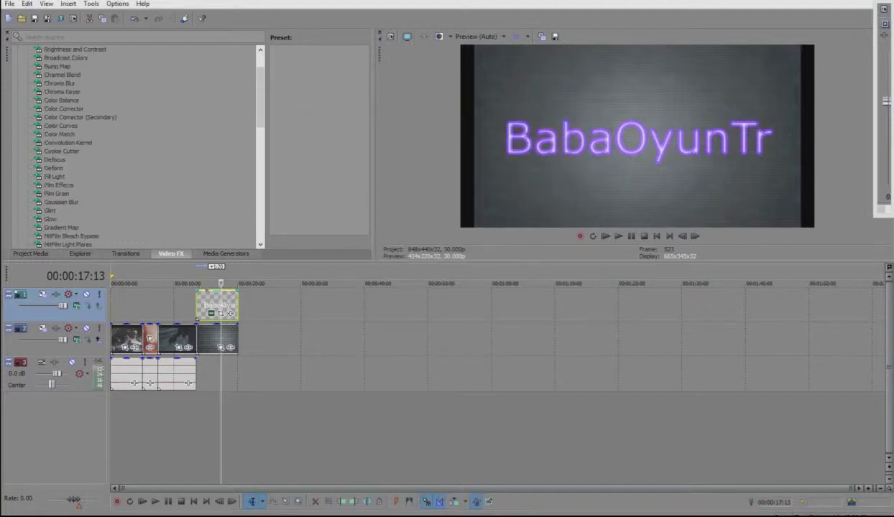
left_click(87, 37)
type("te")
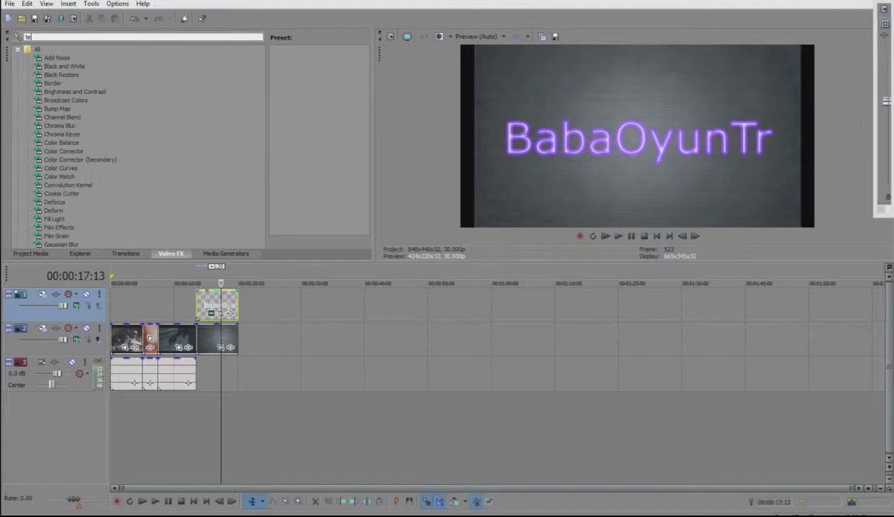
type("x")
type("t")
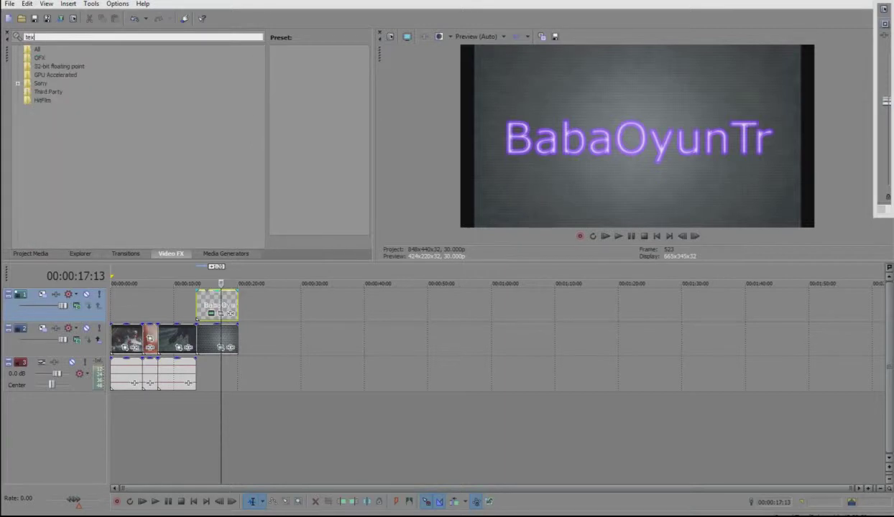
Replace the video effects search term with "lec".
key("BackSpace")
key("BackSpace")
key("BackSpace")
key("BackSpace")
type("lec")
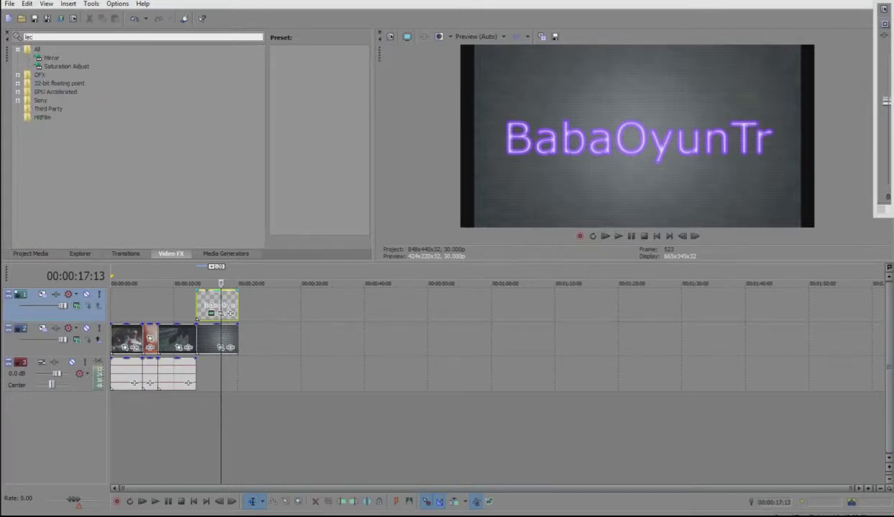
Clear the effects search, collapse the All folder, expand the Sony folder, and search for "text" again.
key("BackSpace")
key("BackSpace")
key("BackSpace")
left_click(18, 49)
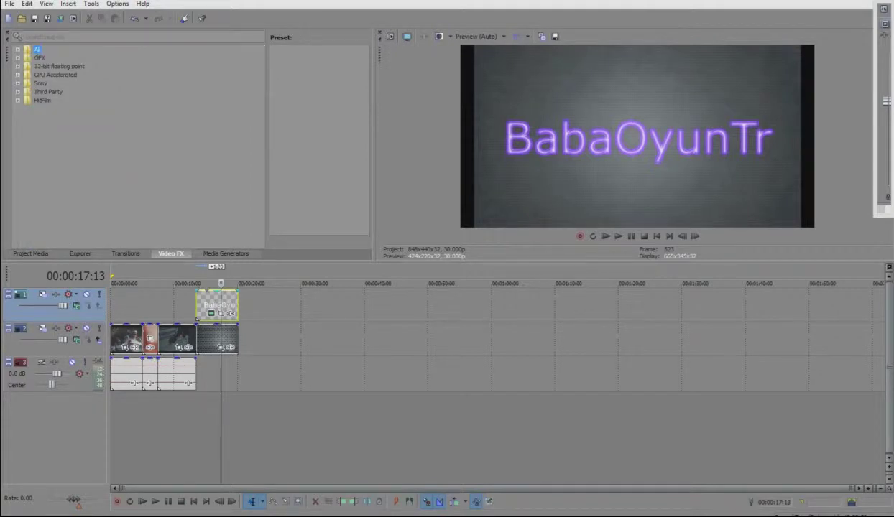
left_click(18, 84)
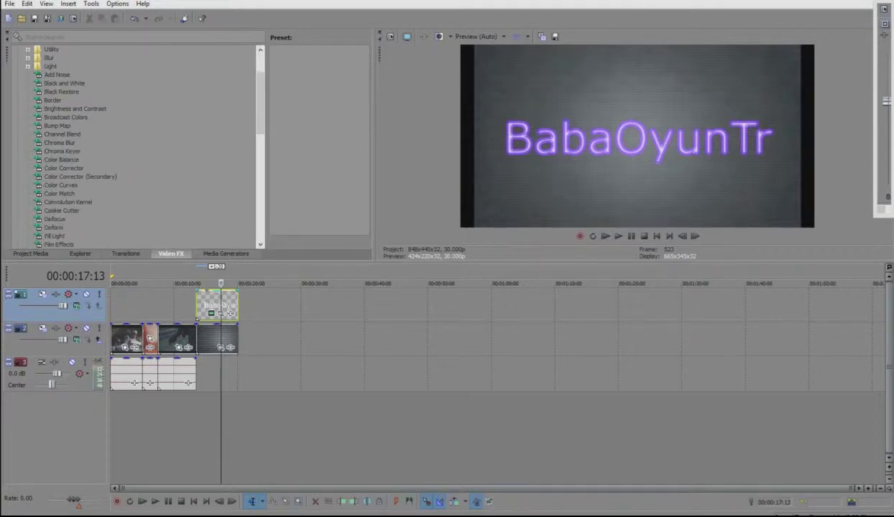
key("shift+Tab")
type("text")
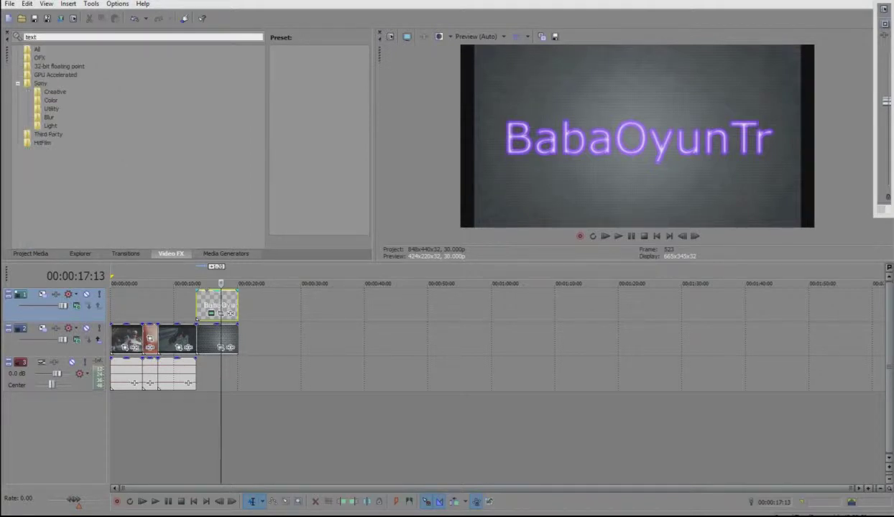
key("Tab")
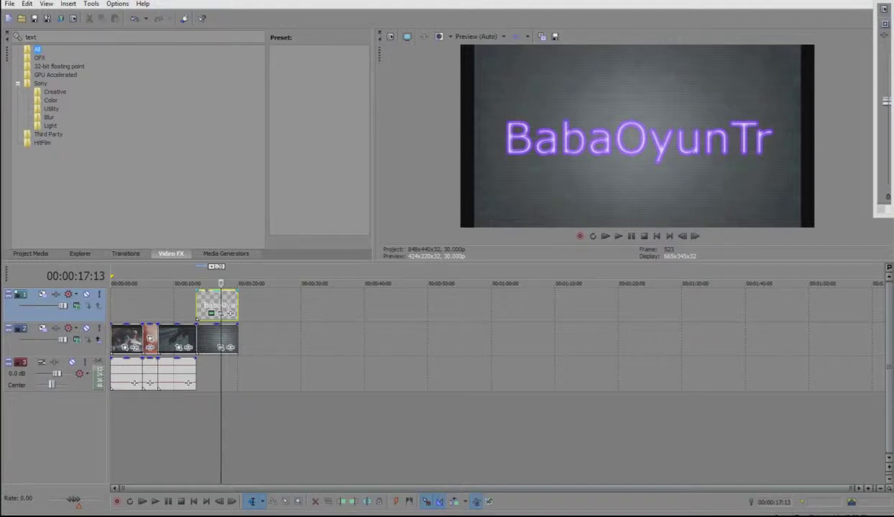
View the (Legacy) Text presets among the media generators and close the floating generators window.
left_click(226, 254)
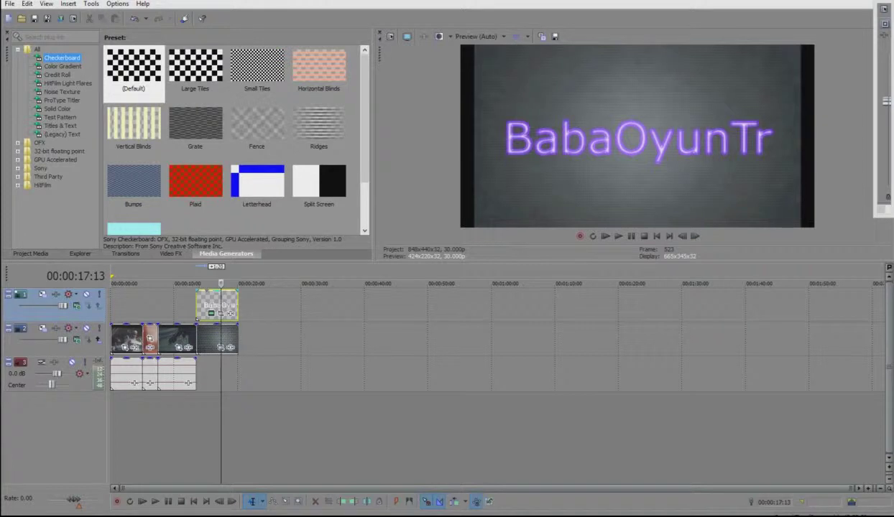
left_click(62, 134)
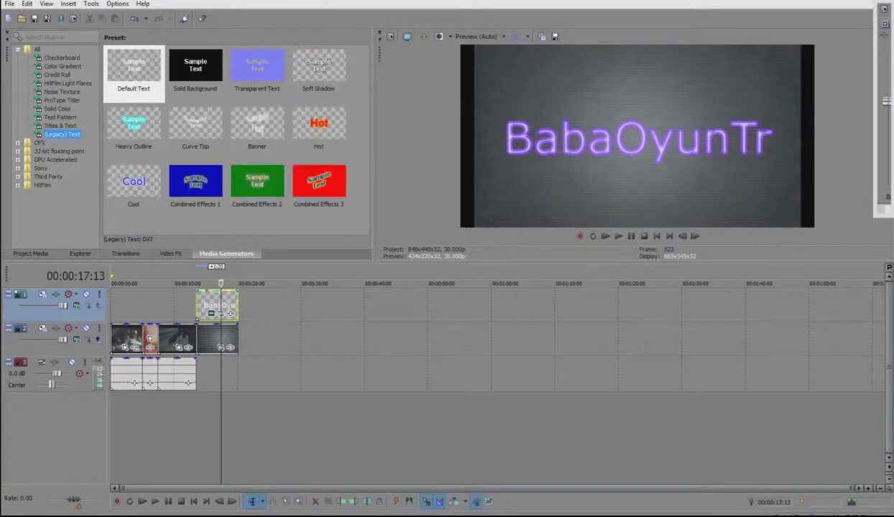
left_click_drag(7, 54, 7, 84)
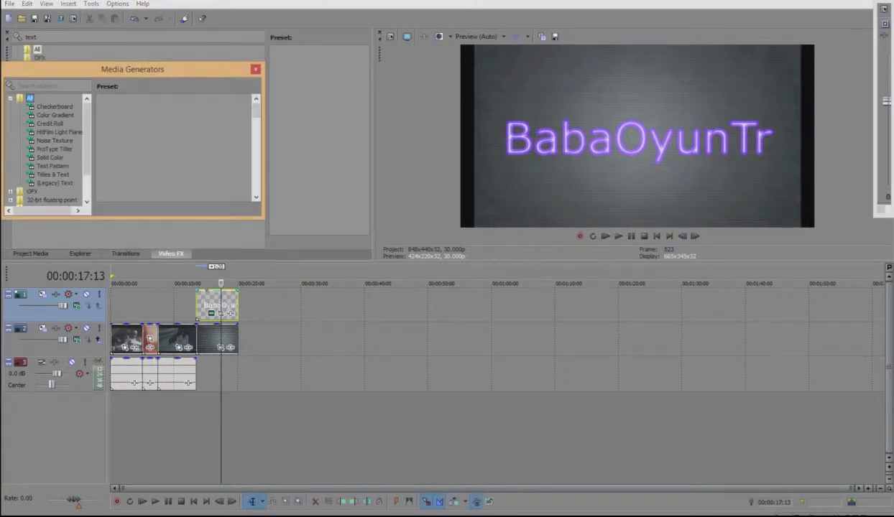
left_click(255, 70)
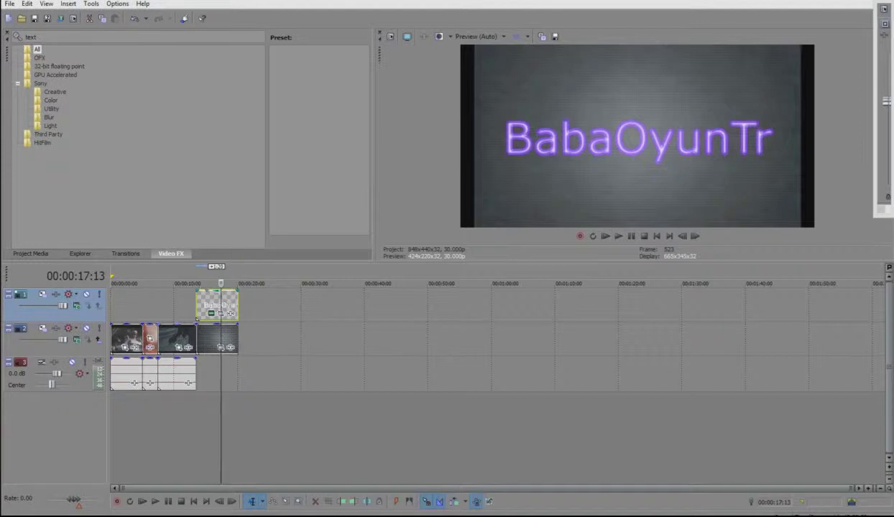
Delete the neon BabaOyunTr title event from the top video track.
left_click(211, 303)
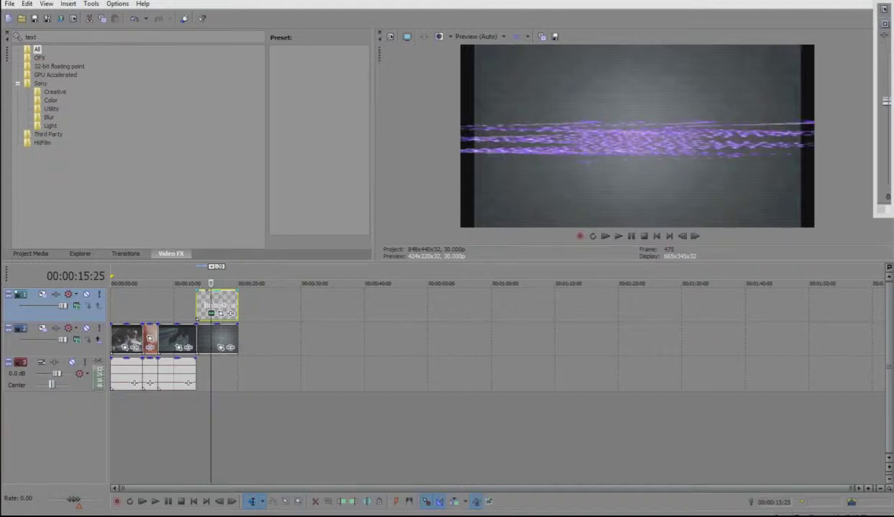
key("Delete")
right_click(207, 298)
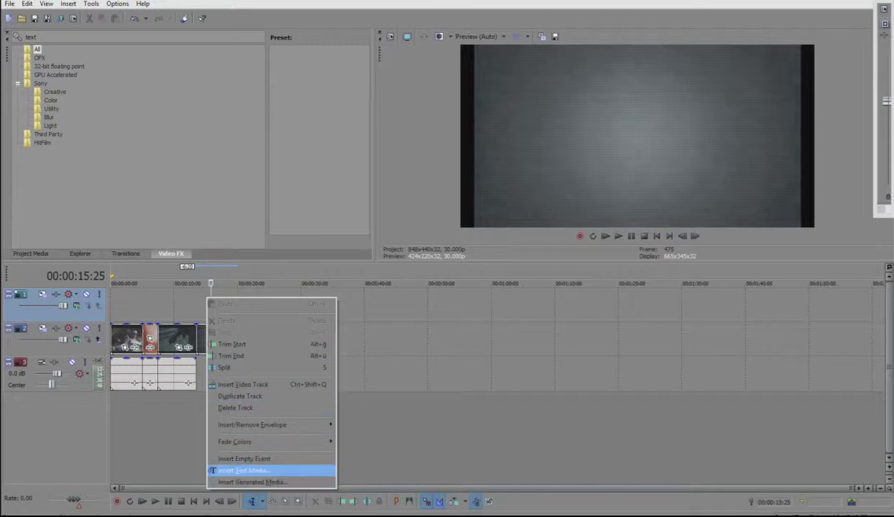
left_click(250, 482)
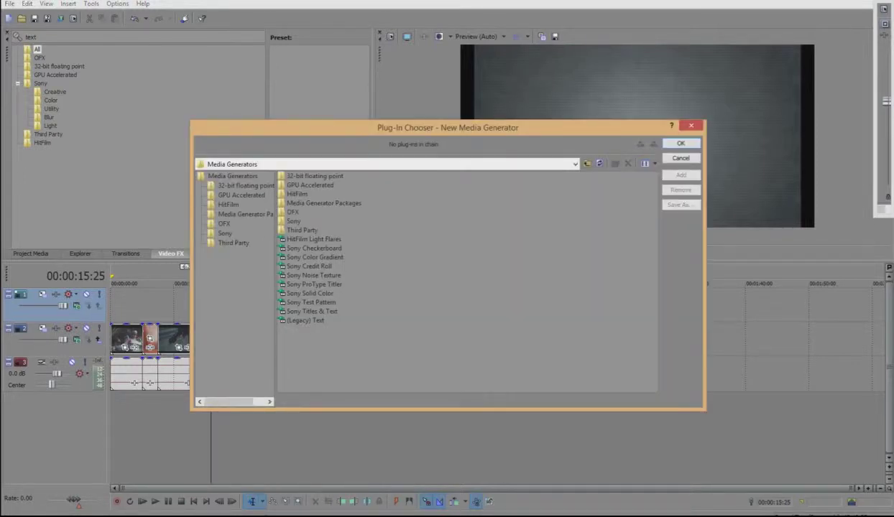
key("Escape")
Insert a text media event on the empty top video track with the text BabaOyunTr.
right_click(222, 295)
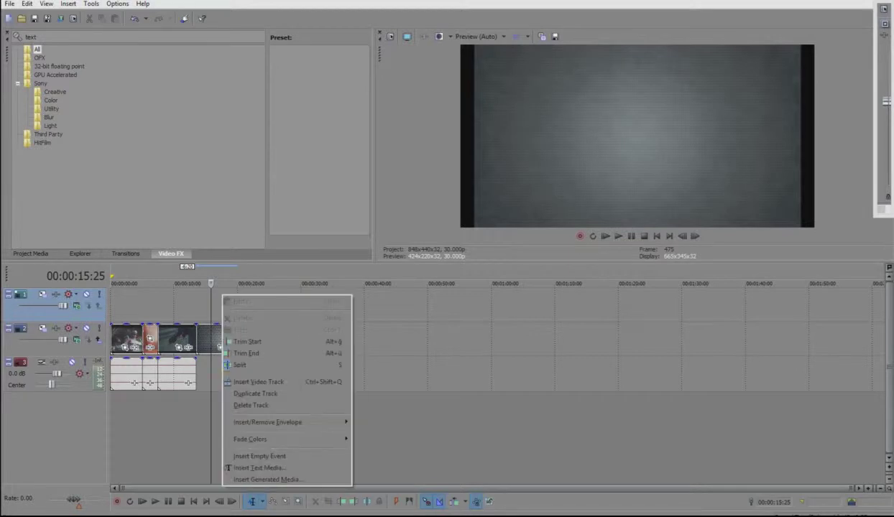
left_click(258, 468)
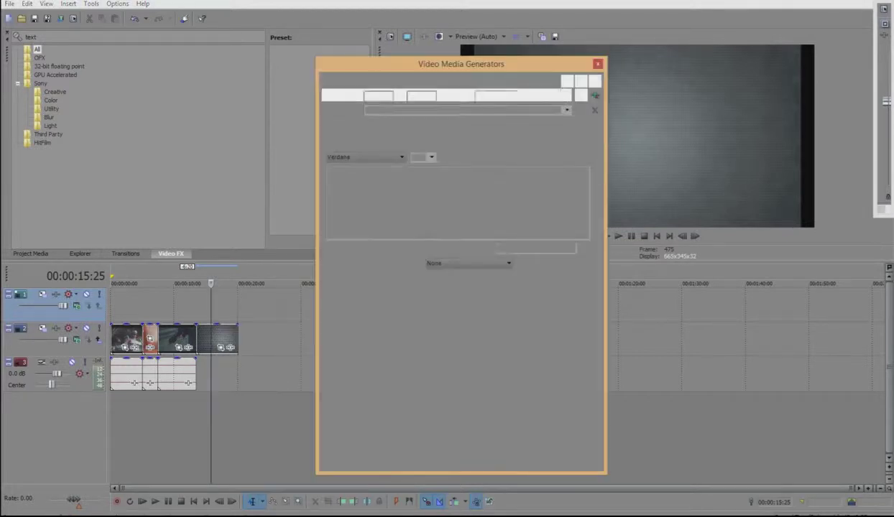
key("ctrl+a")
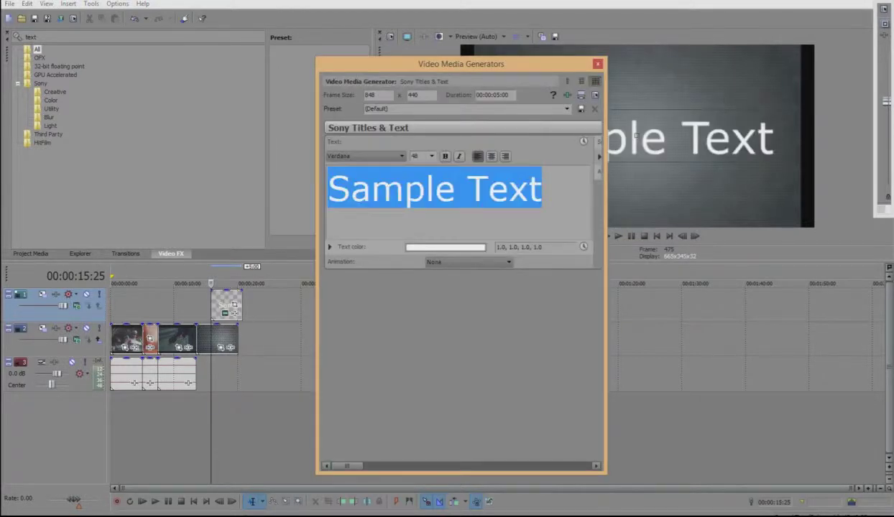
type("Bab")
key("BackSpace")
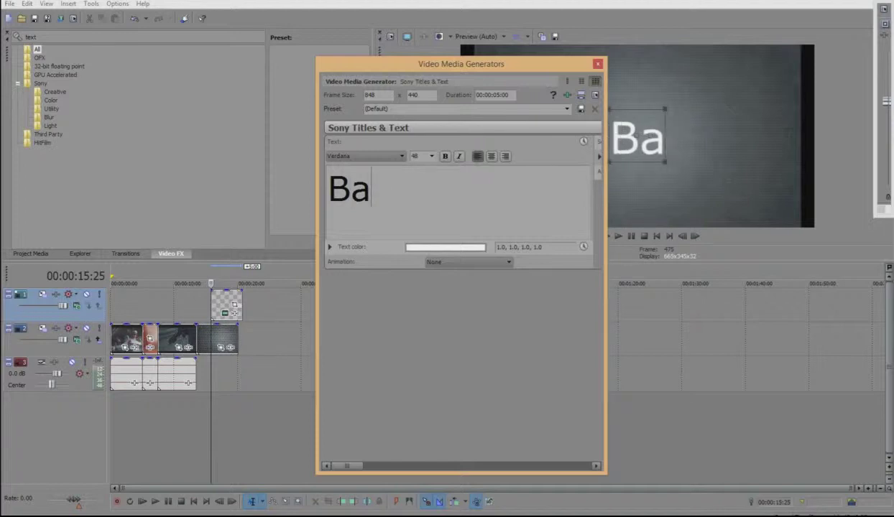
type("baOyu")
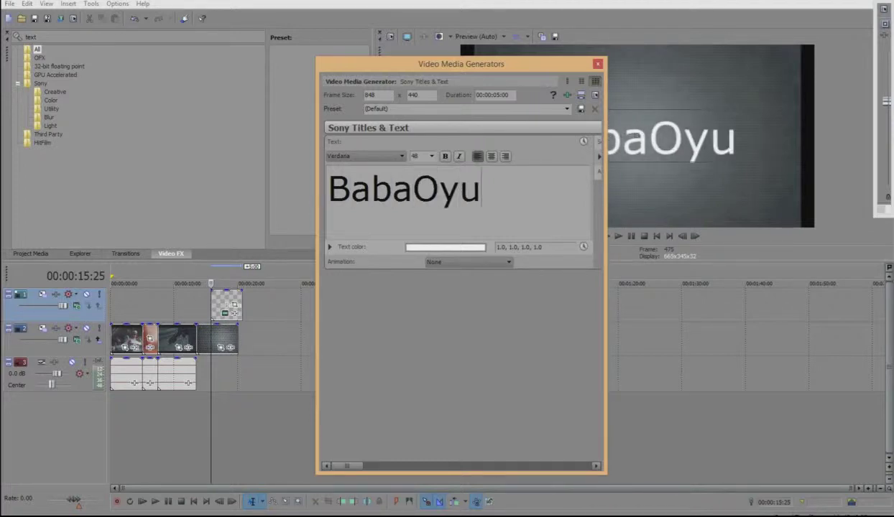
type("bTr")
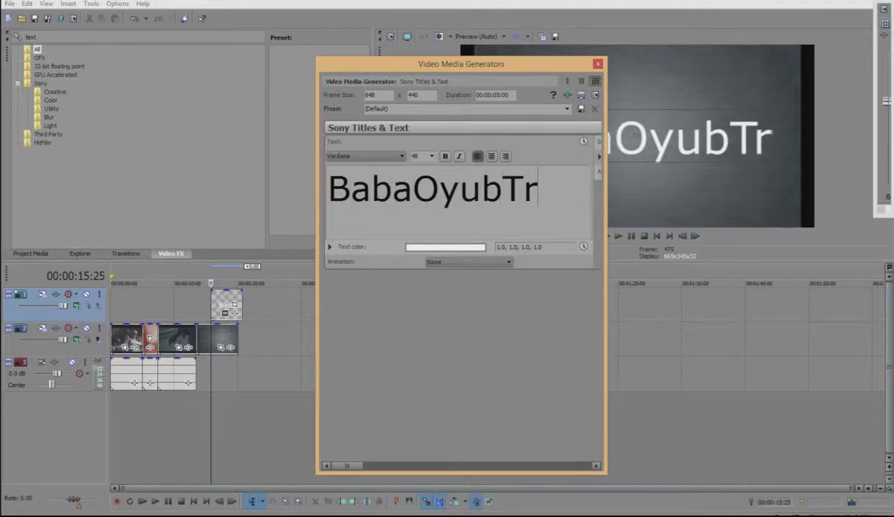
key("BackSpace")
key("BackSpace")
key("BackSpace")
type("NtR")
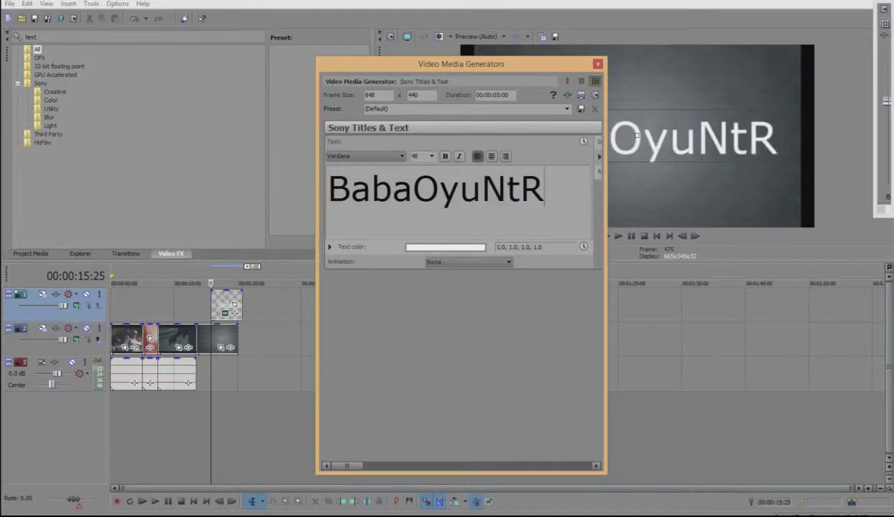
key("BackSpace")
key("BackSpace")
key("BackSpace")
type("N")
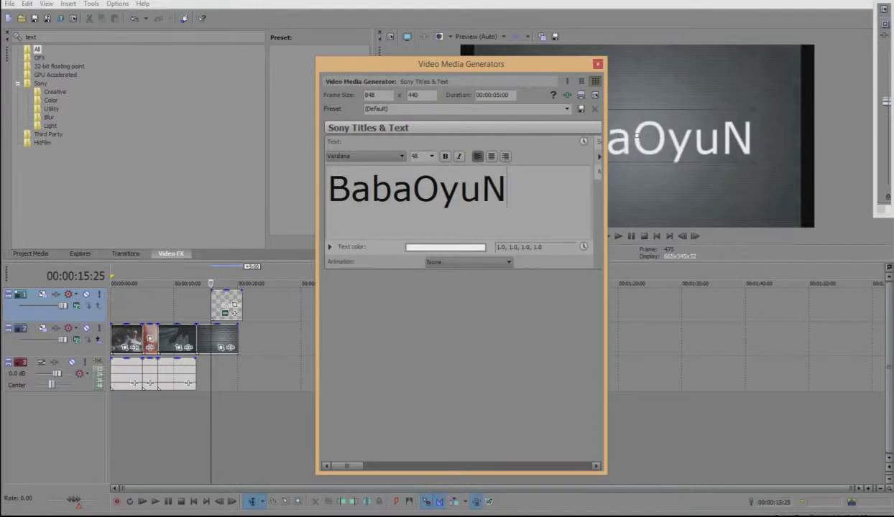
key("BackSpace")
type("nTr")
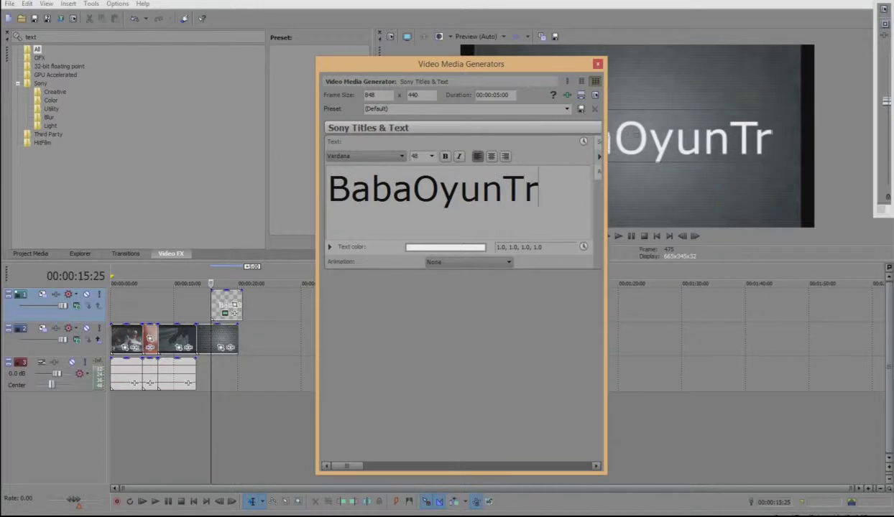
Set the title's text color to a strong blue with RGBA values 0.08, 0.03, 0.96, 1.0.
left_click(445, 246)
left_click(422, 311)
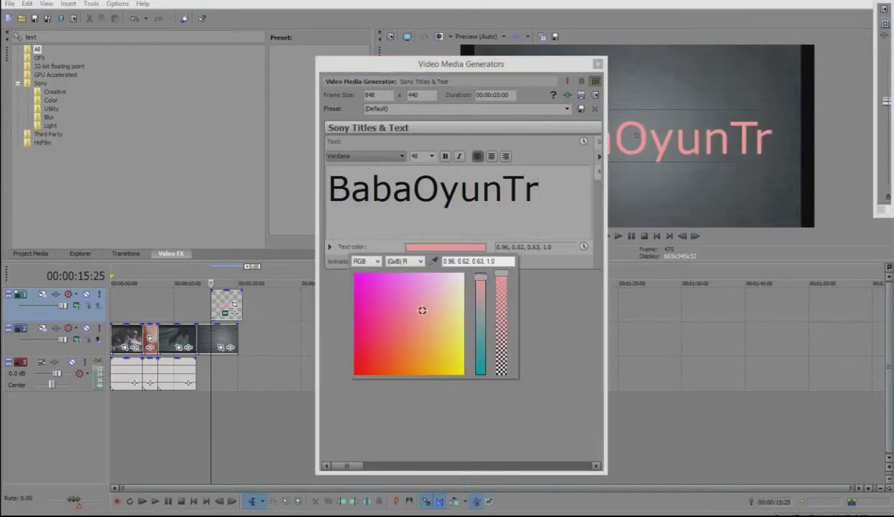
left_click_drag(480, 273, 480, 367)
left_click_drag(421, 311, 357, 277)
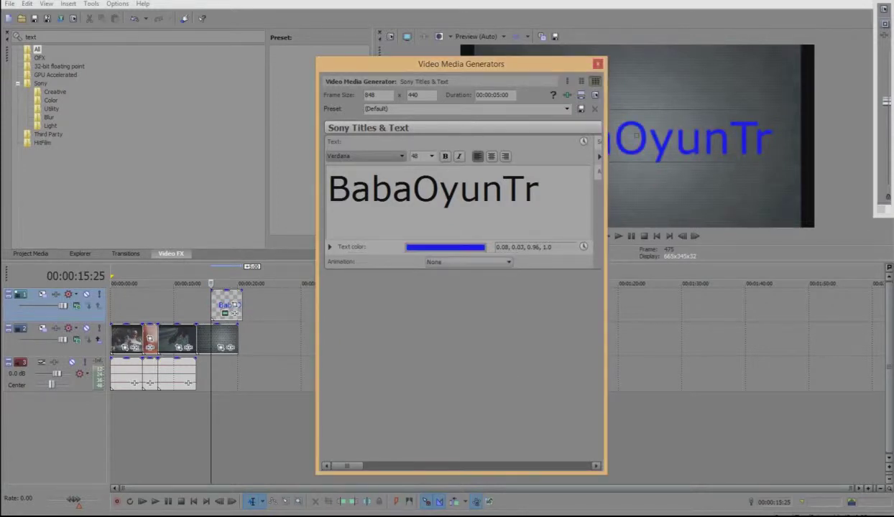
Try the Slide Right animation on the title text.
left_click(467, 261)
left_click(460, 355)
left_click(469, 262)
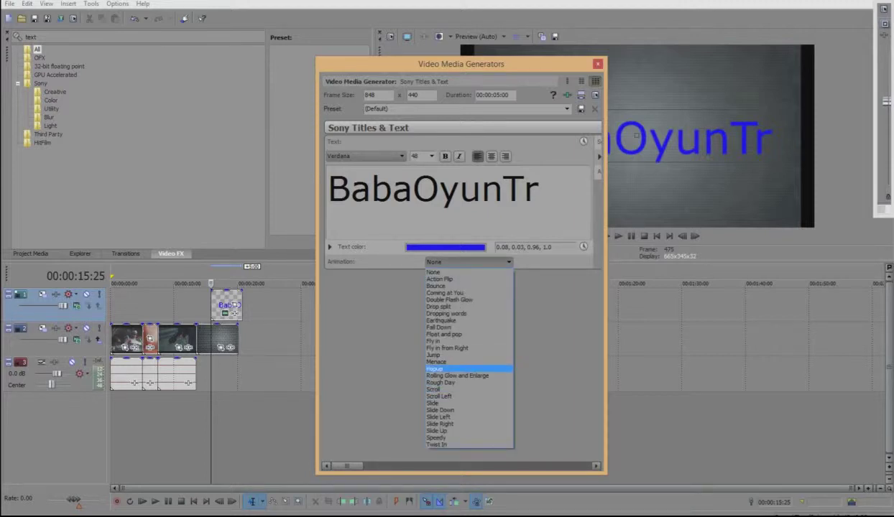
key("Return")
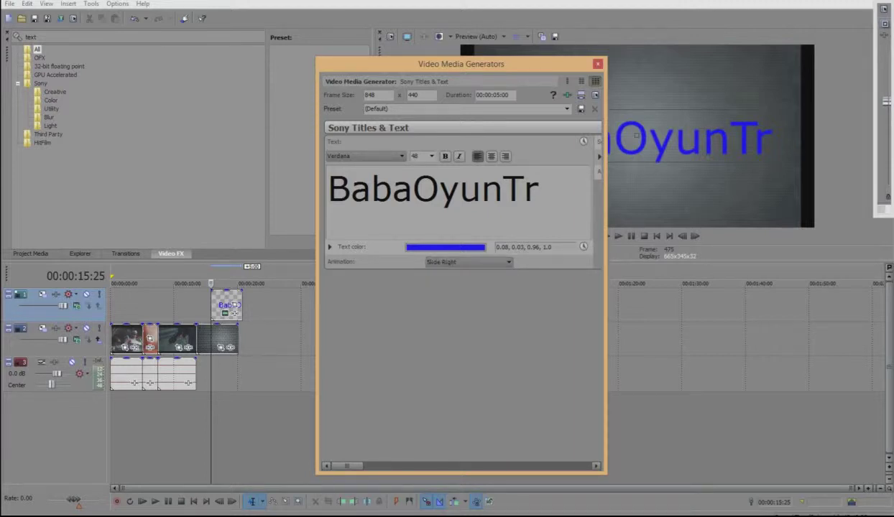
Set the title's animation back to None and close the media generator settings.
key("alt+Down")
key("Up")
key("Up")
key("Up")
key("Up")
key("Up")
key("Up")
key("Up")
key("Up")
key("Up")
key("Up")
key("Up")
key("Up")
key("Up")
key("Up")
key("Up")
key("Up")
key("Up")
key("Up")
key("Up")
key("Up")
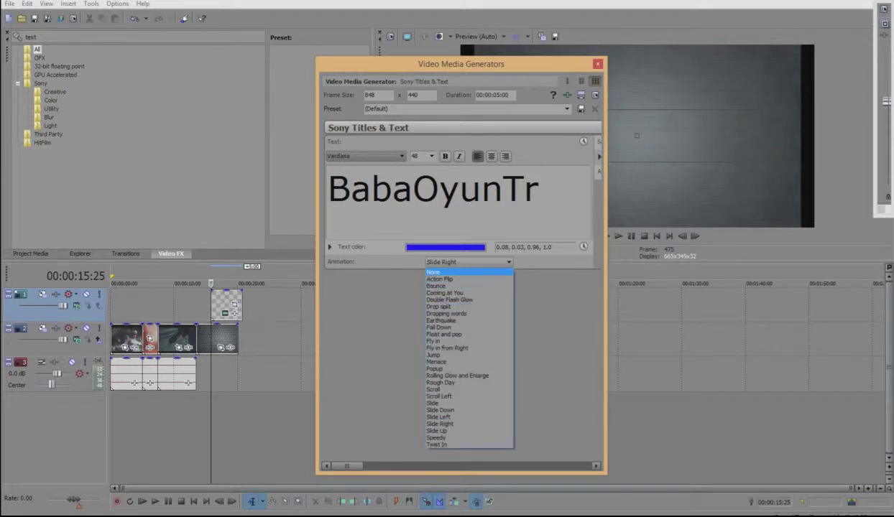
left_click(459, 272)
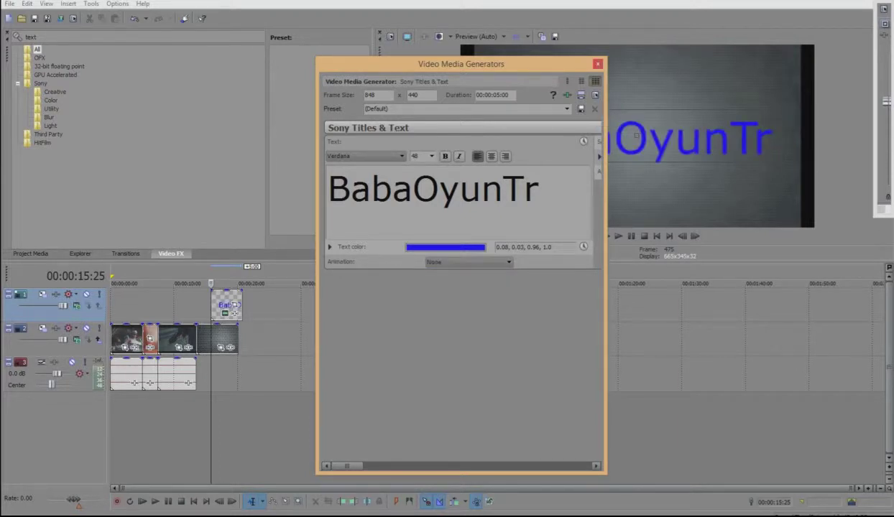
left_click(596, 65)
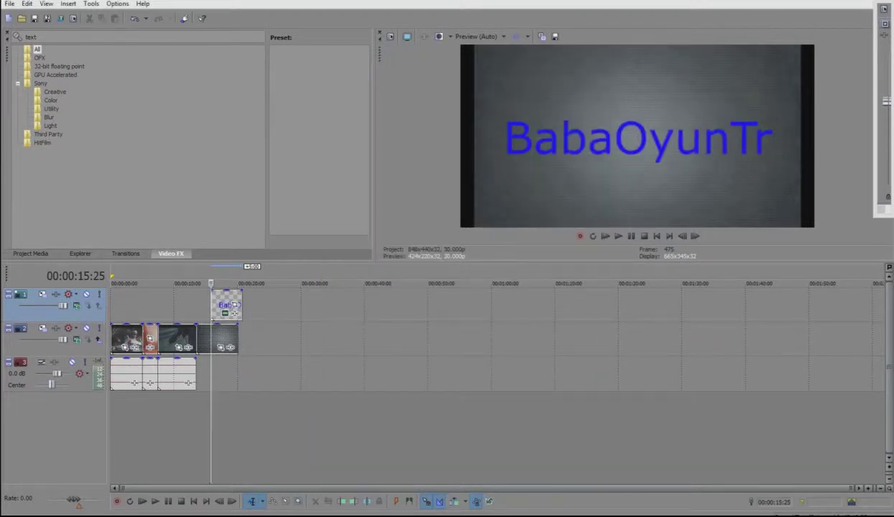
Move the title event to start together with the background image and play back the cut into it.
left_click_drag(235, 313, 220, 313)
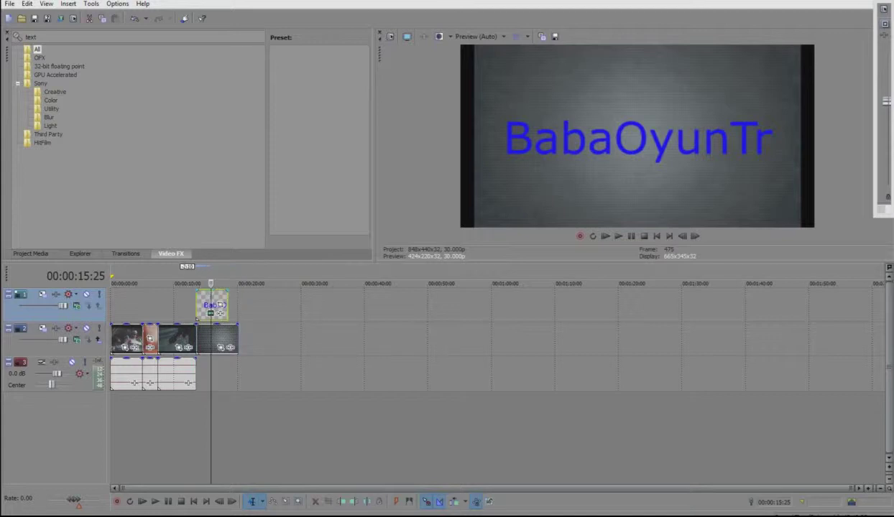
left_click_drag(207, 431, 191, 431)
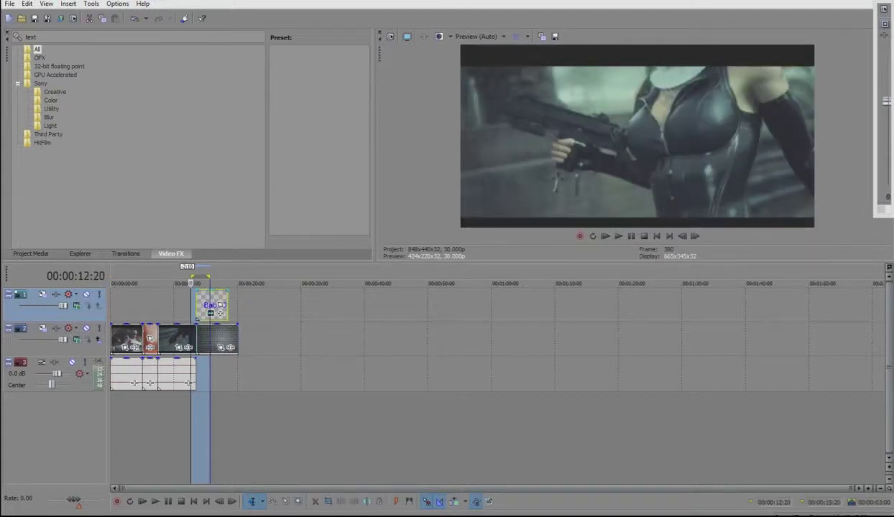
key("space")
key("Return")
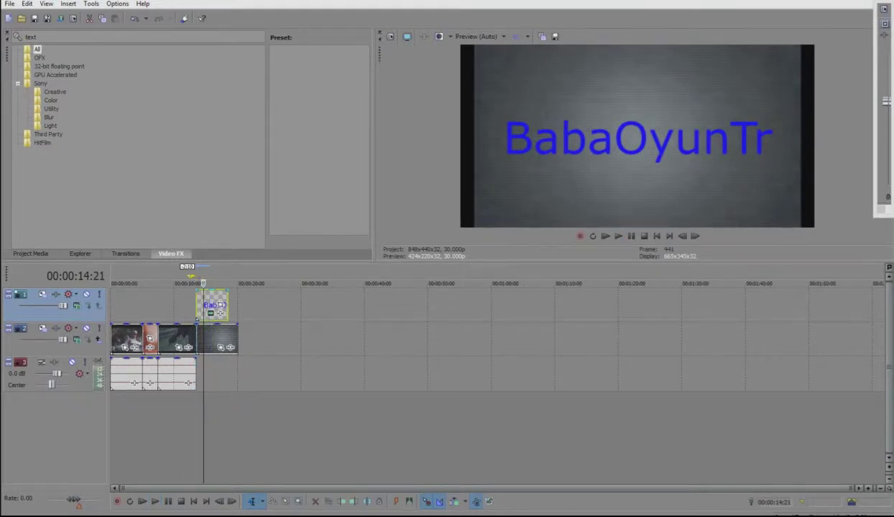
key("space")
left_click(192, 283)
key("space")
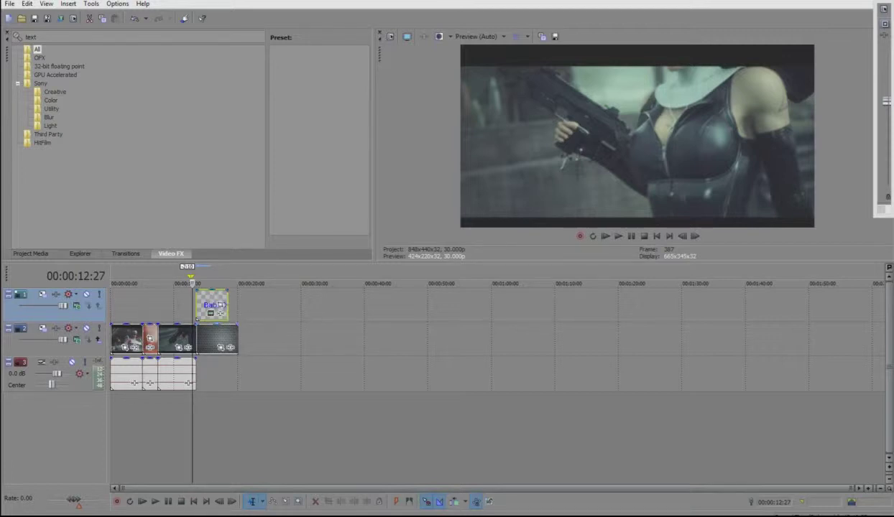
Extend the title event so that it ends together with the background image below it.
left_click_drag(229, 306, 238, 305)
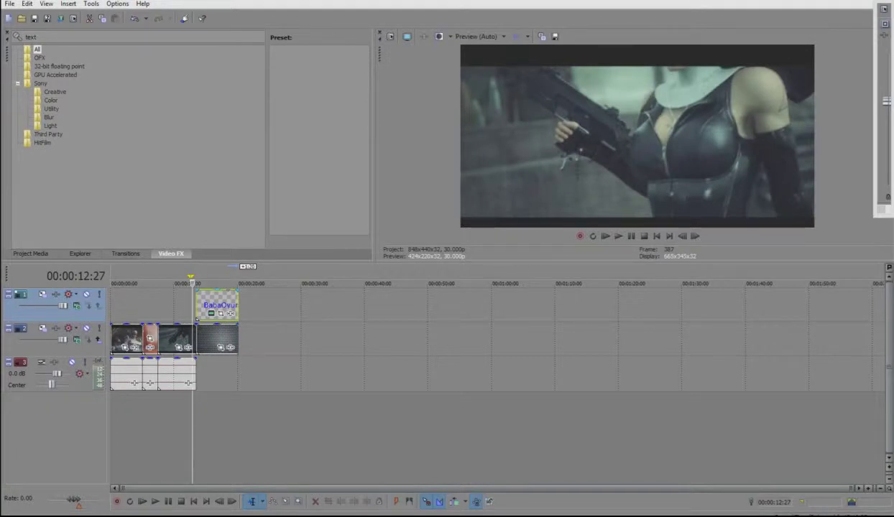
left_click(205, 305)
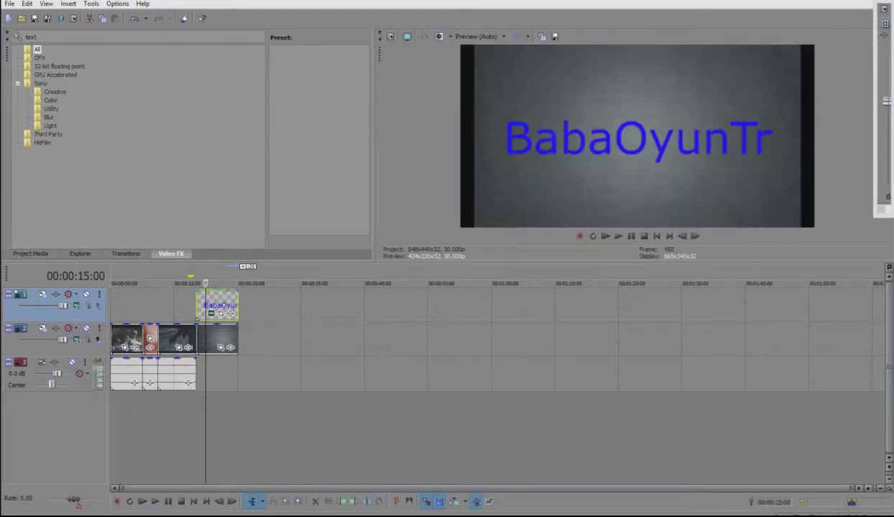
Add the WARNING Text filter package to the title's Media FX chain and close the effect settings.
right_click(224, 305)
left_click(251, 230)
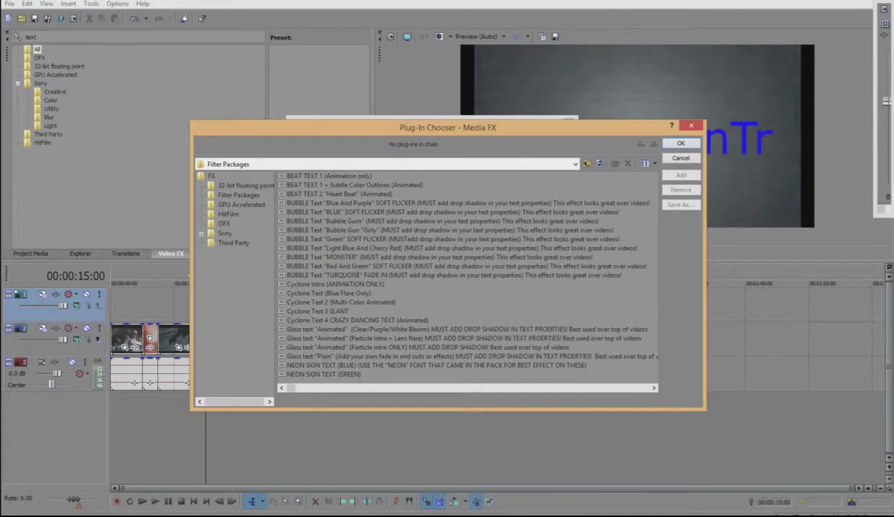
scroll(467, 273, "down", 3)
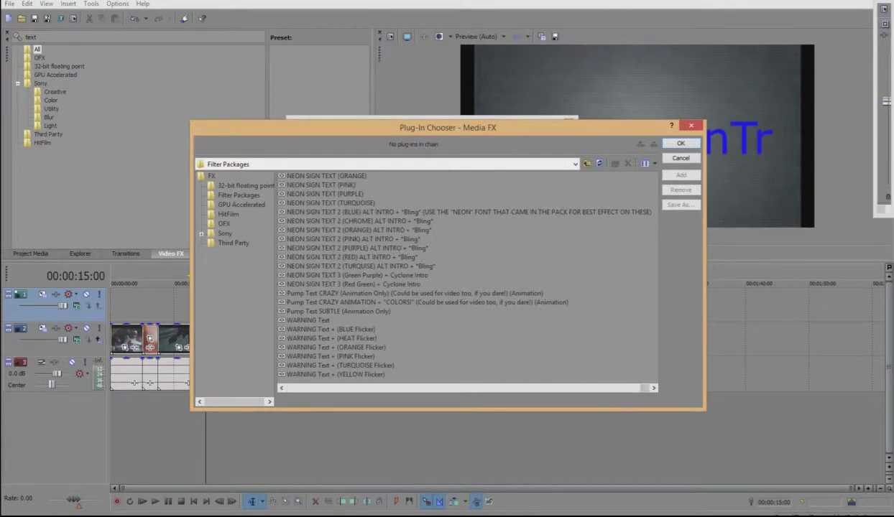
left_click(332, 338)
left_click(332, 330)
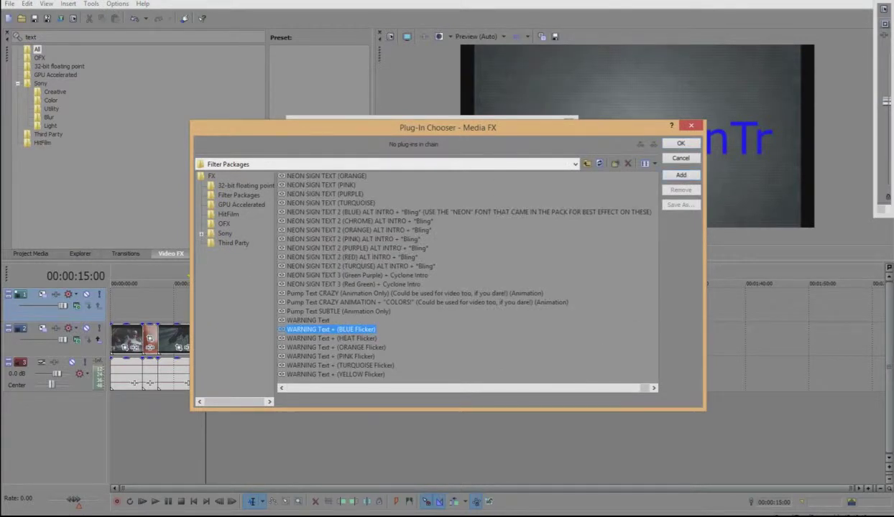
left_click(332, 330)
left_click(460, 339)
left_click(309, 320)
left_click(332, 330)
left_click(309, 321)
left_click(338, 311)
double_click(309, 321)
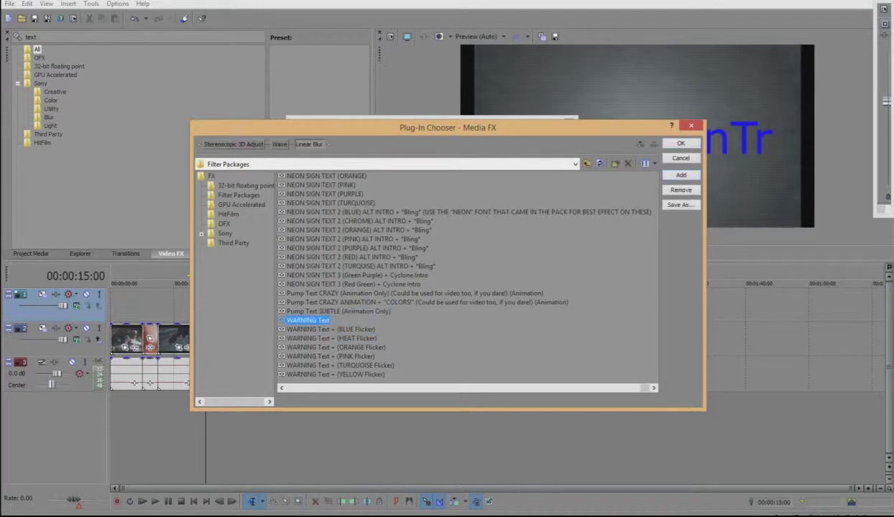
left_click(680, 144)
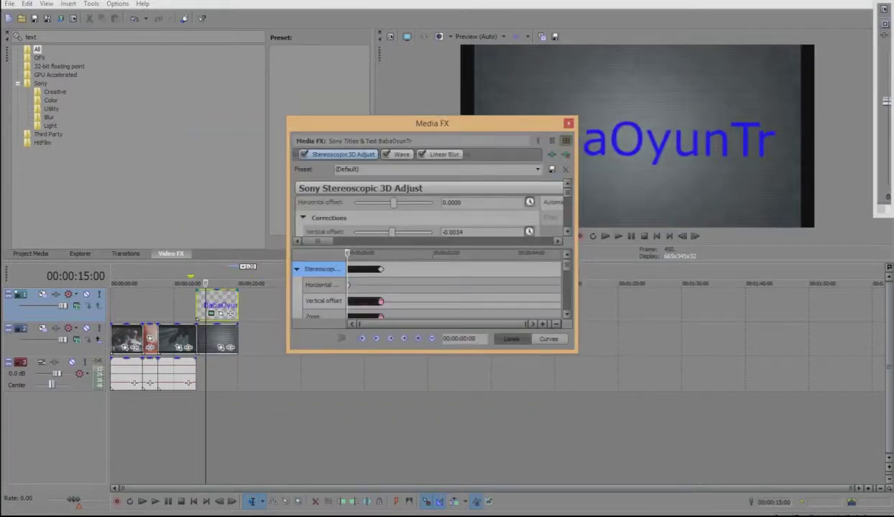
left_click(568, 124)
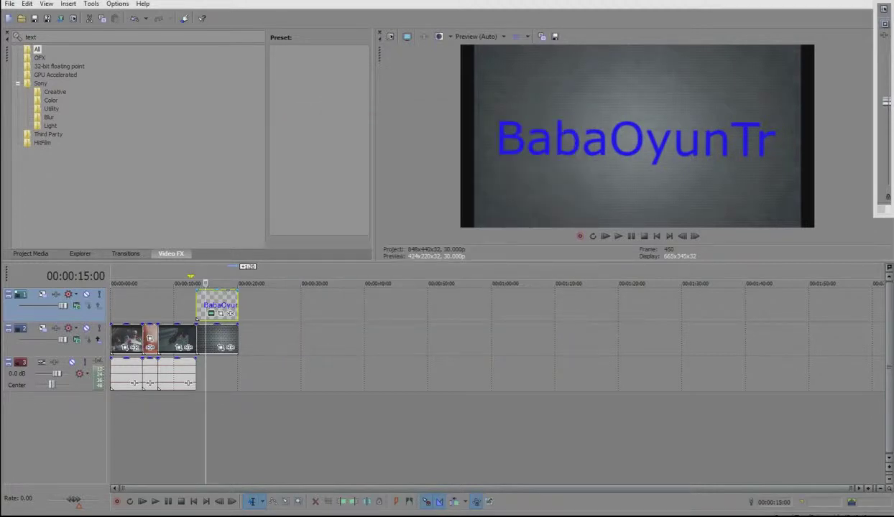
Play back the whole intro from the start of the timeline to check the clips and the title.
key("space")
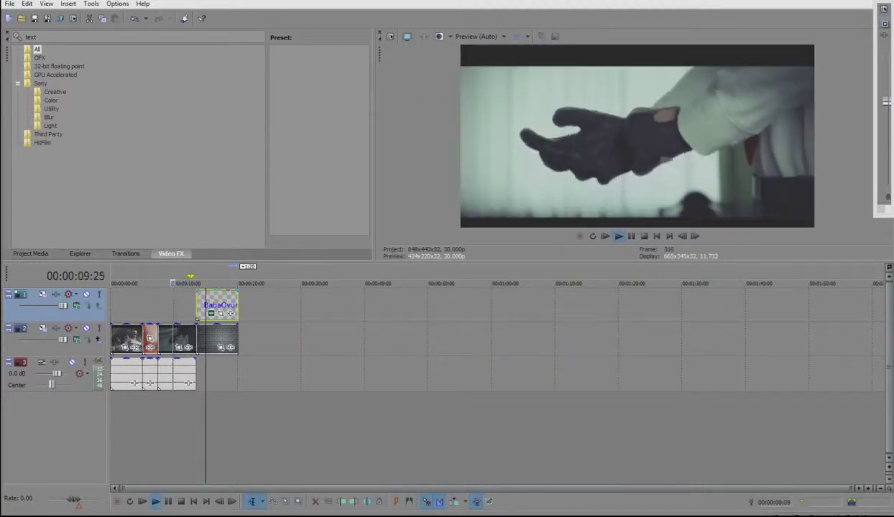
key("k")
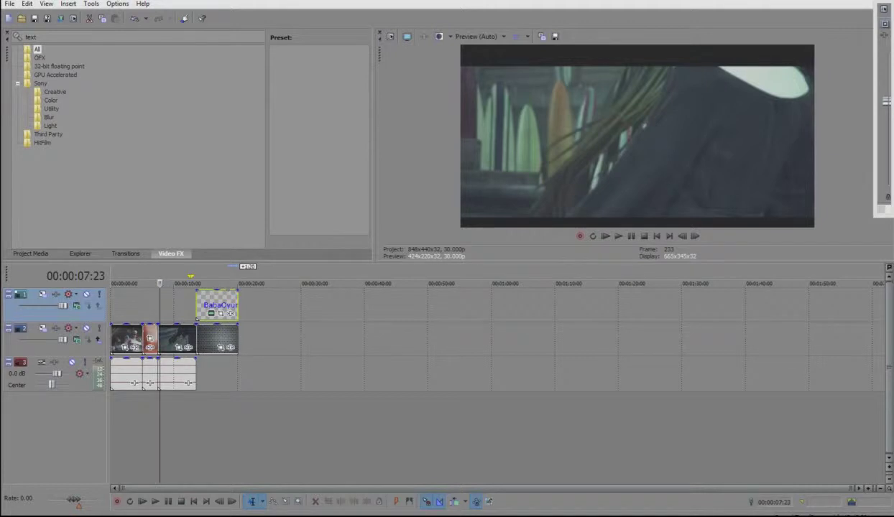
left_click(111, 305)
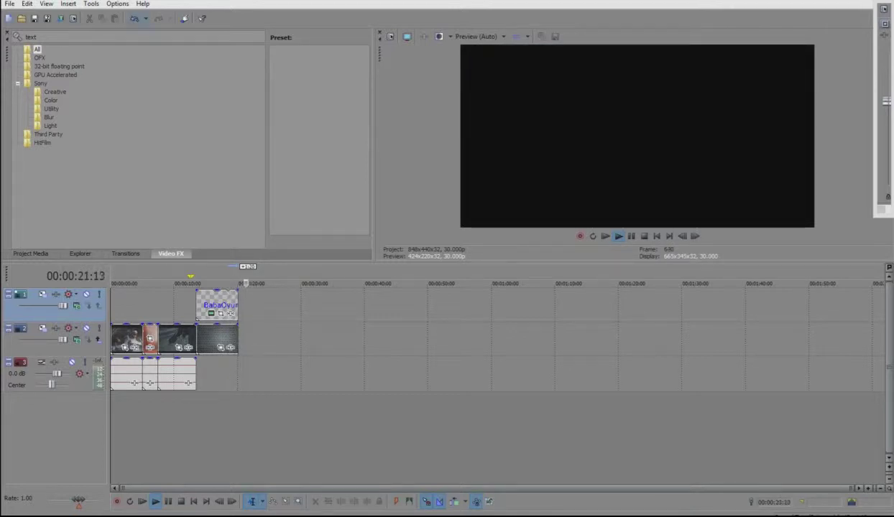
key("Return")
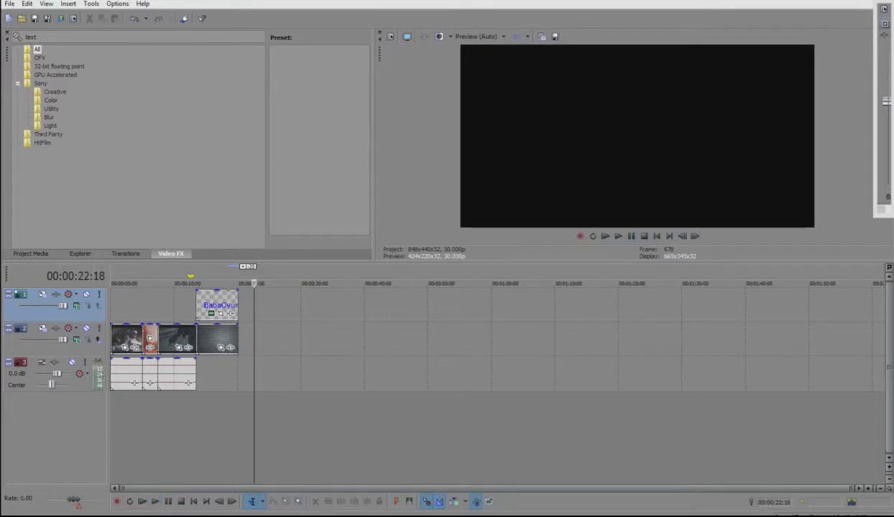
Line up the music files in one column on the desktop and add Mechanolith to a new audio track from the project's start.
mouse_move(893, 1)
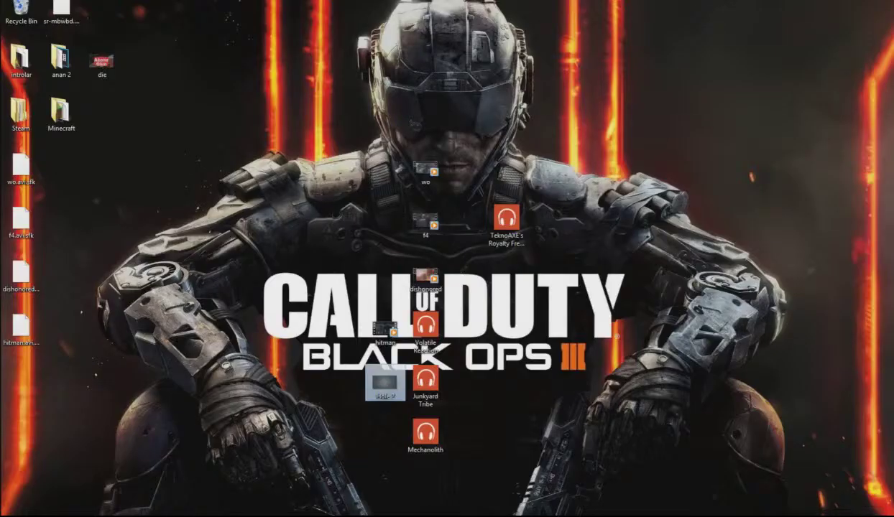
left_click(481, 473)
left_click_drag(481, 472, 420, 327)
left_click_drag(424, 328, 545, 275)
left_click_drag(506, 220, 546, 218)
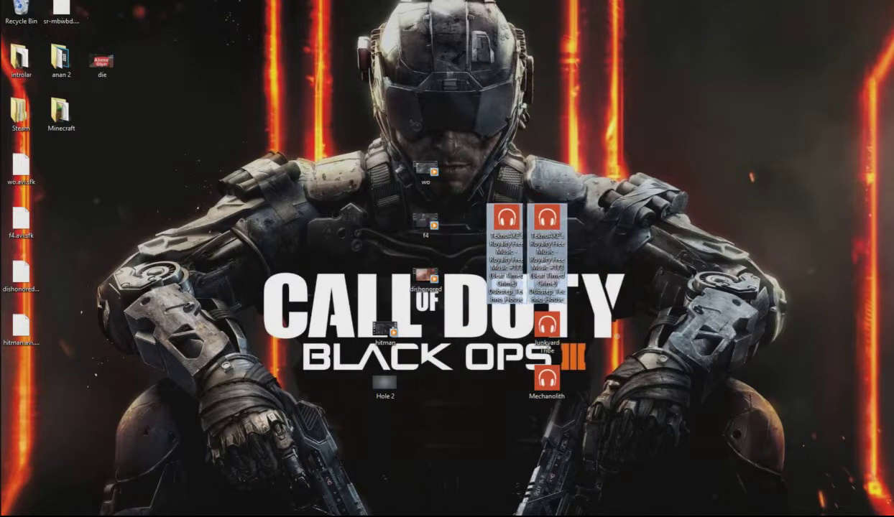
left_click(547, 377)
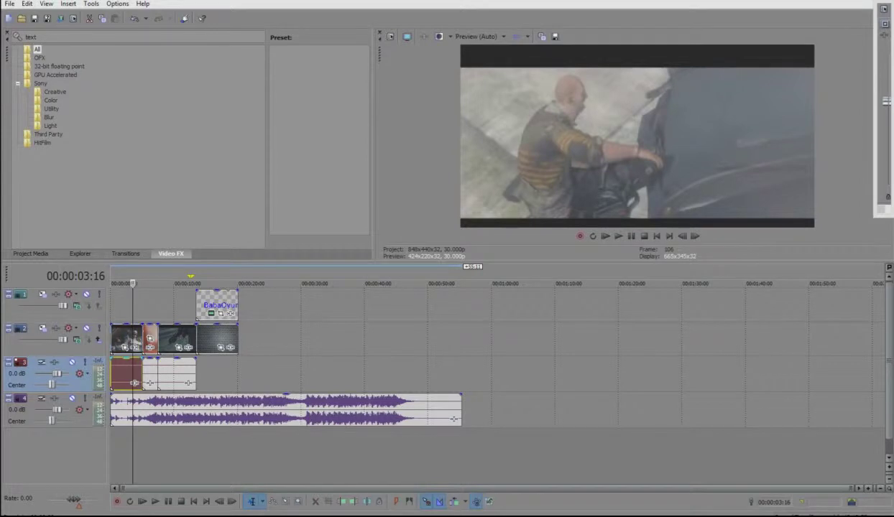
Delete the three original audio events of the game clips from the audio track.
left_click_drag(126, 373, 477, 373)
key("Delete")
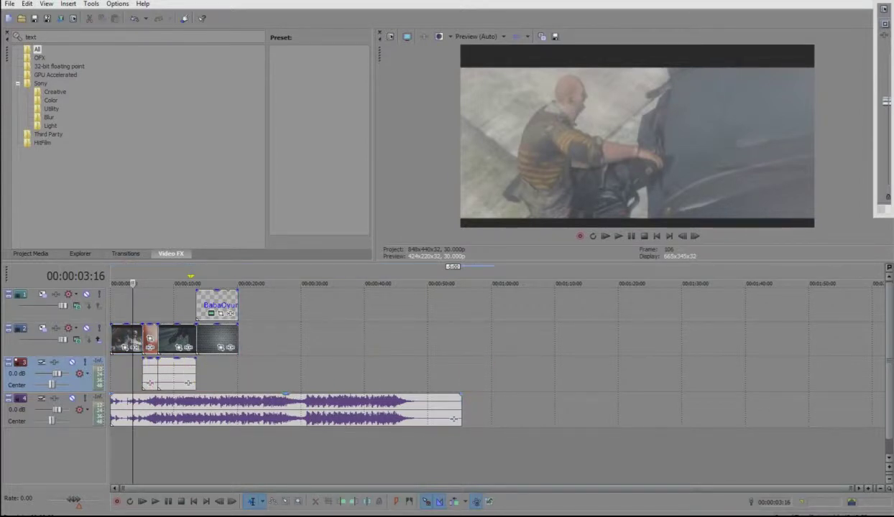
left_click(147, 372)
mouse_move(149, 373)
left_mouse_down()
mouse_move(449, 374)
mouse_move(149, 373)
left_mouse_up()
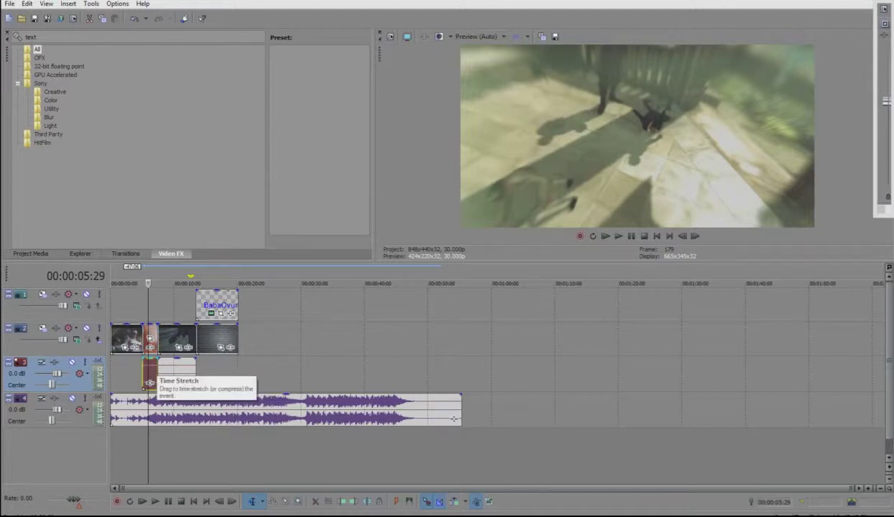
left_click_drag(149, 382, 409, 382)
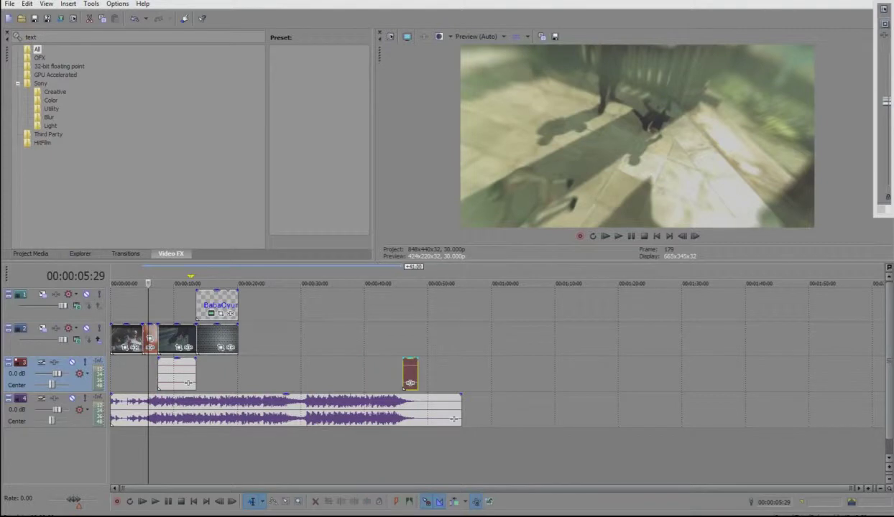
key("Delete")
left_click(170, 375)
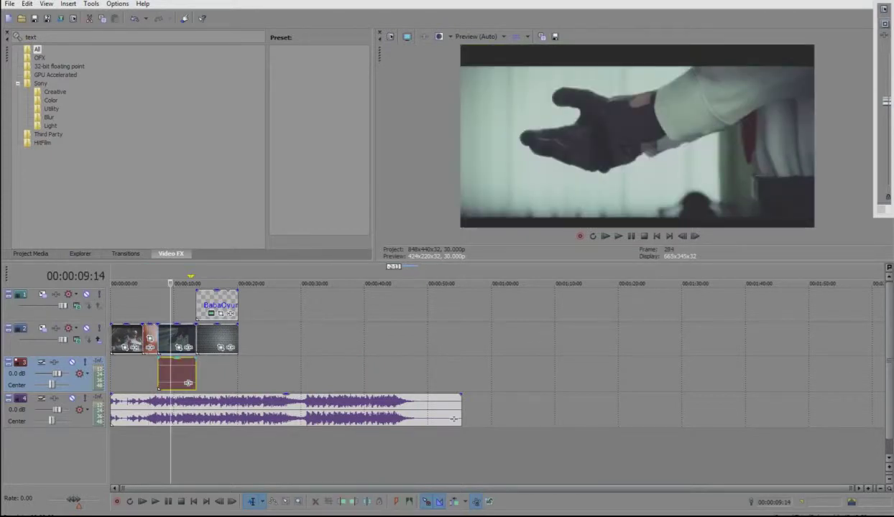
left_click_drag(170, 375, 533, 375)
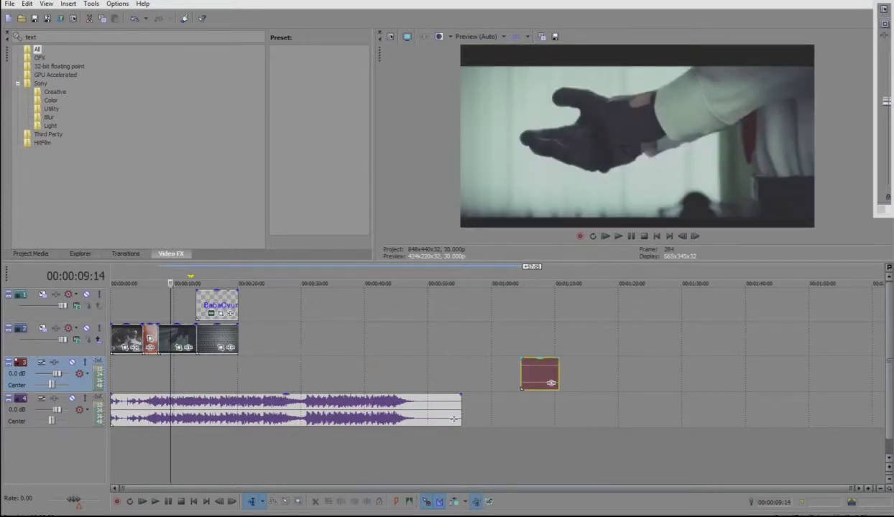
key("Delete")
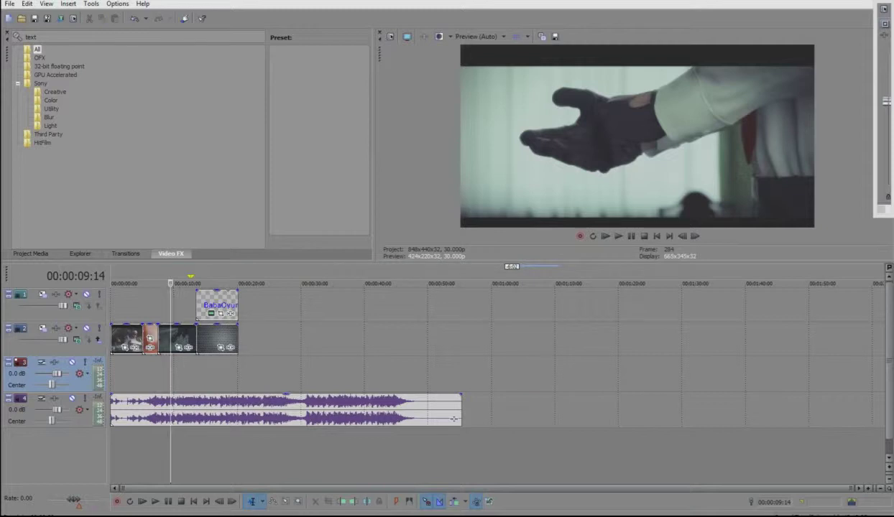
Trim Mechanolith to the end of the video on the emptied audio track and play back the intro from the start.
left_click_drag(454, 419, 231, 383)
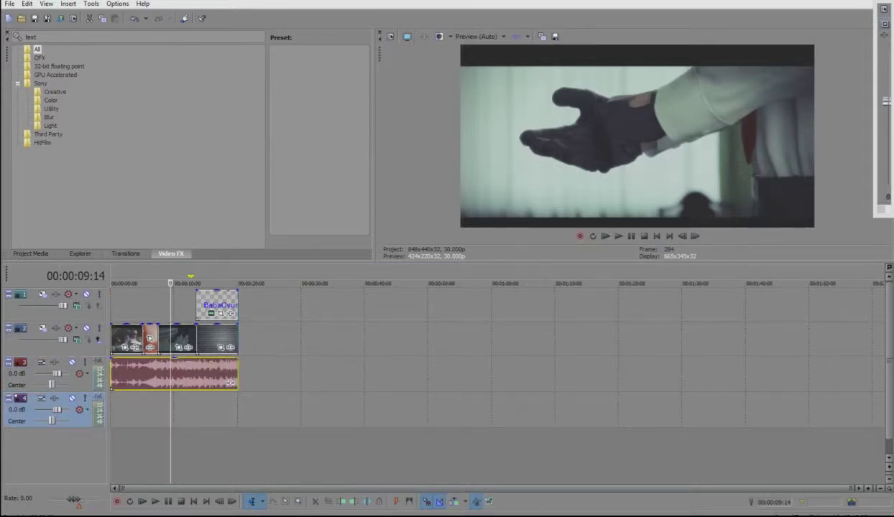
left_click_drag(170, 284, 145, 283)
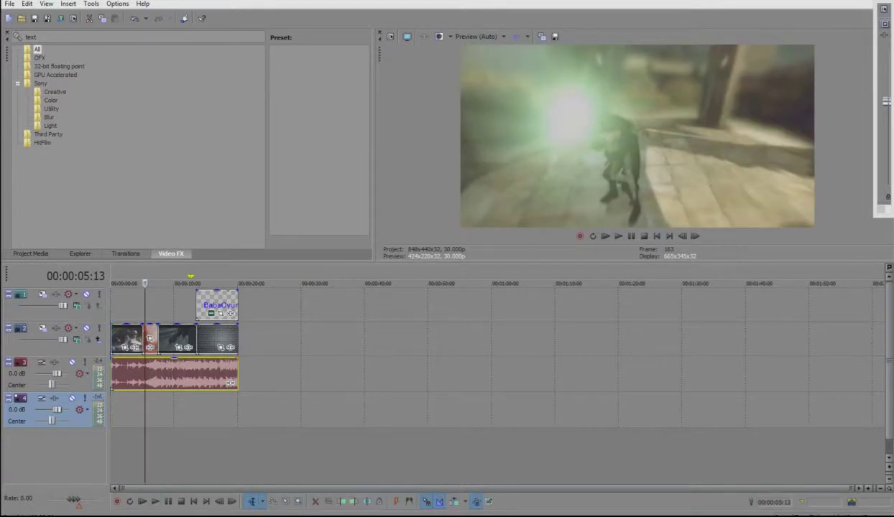
left_click(112, 307)
key("space")
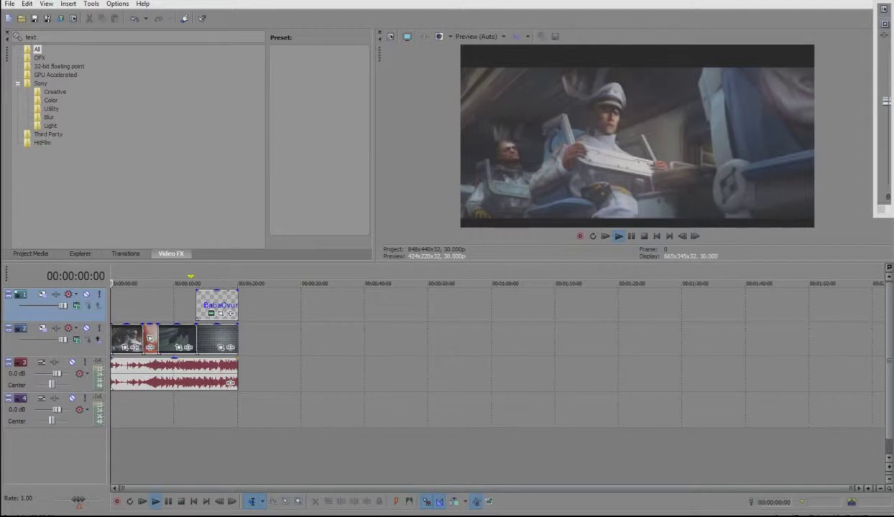
key("space")
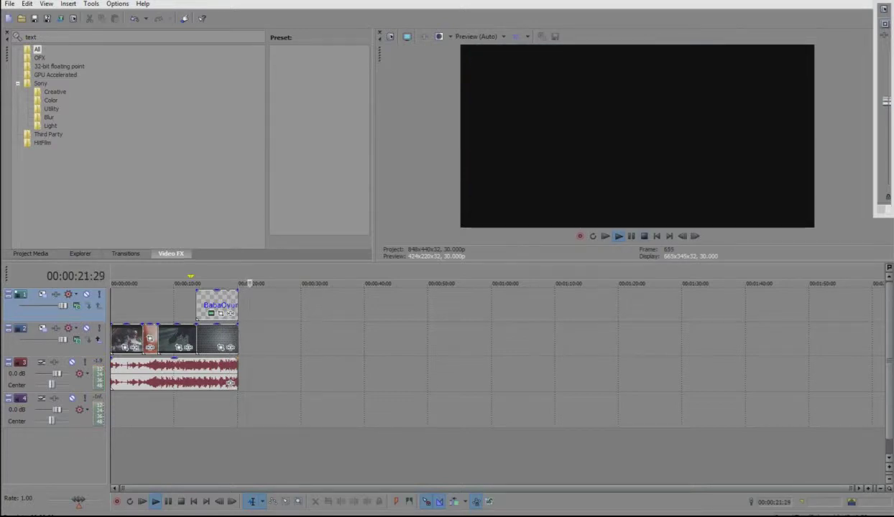
key("Return")
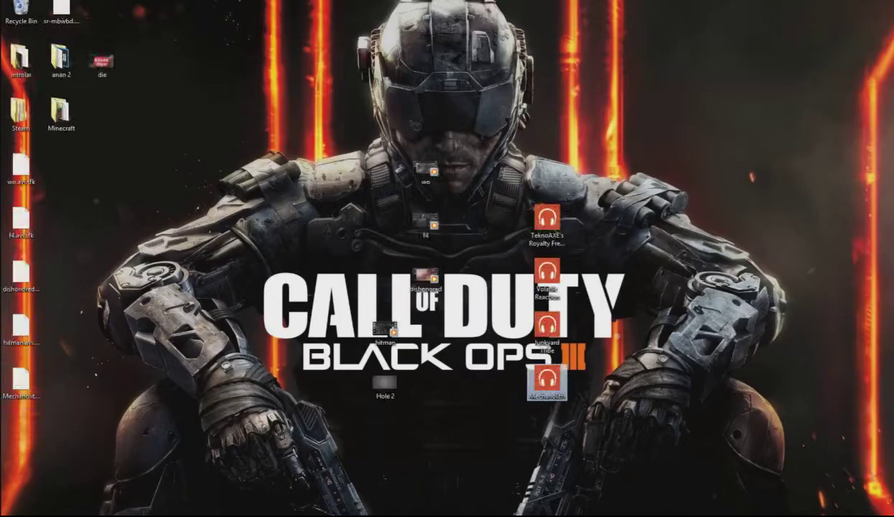
Add the Junkyard Tribe music file from the desktop to the first audio track, beyond the end of the intro.
left_click(547, 327)
left_click_drag(547, 330, 372, 460)
left_click_drag(372, 460, 372, 460)
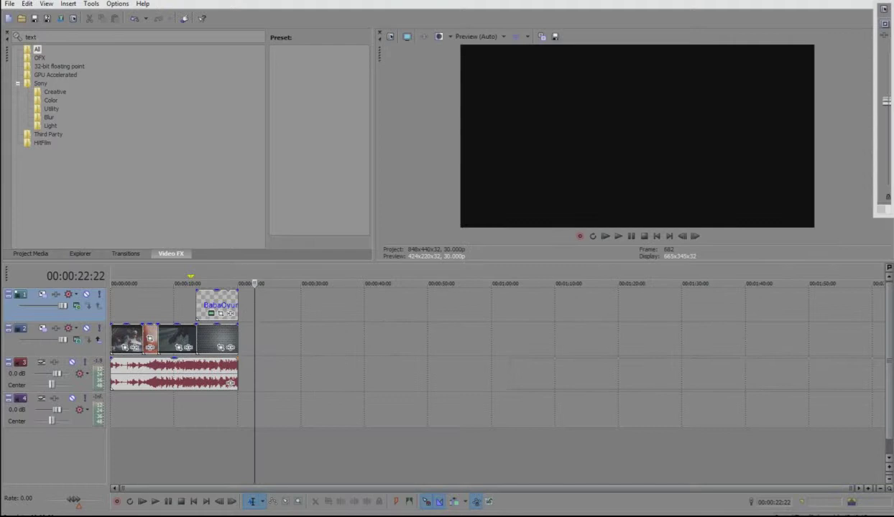
left_click_drag(372, 460, 451, 374)
scroll(451, 374, "down", 2)
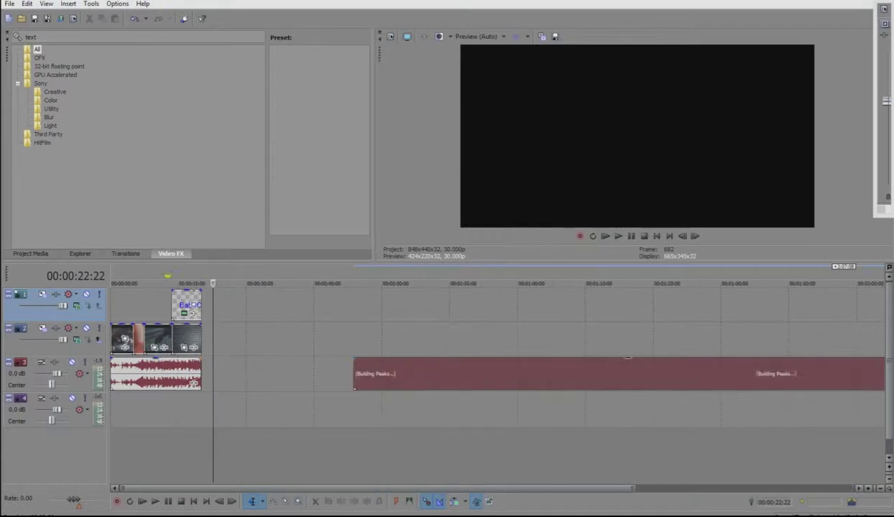
Delete the Mechanolith event and fit Junkyard Tribe in its place, starting and ending together with the video.
left_click(127, 374)
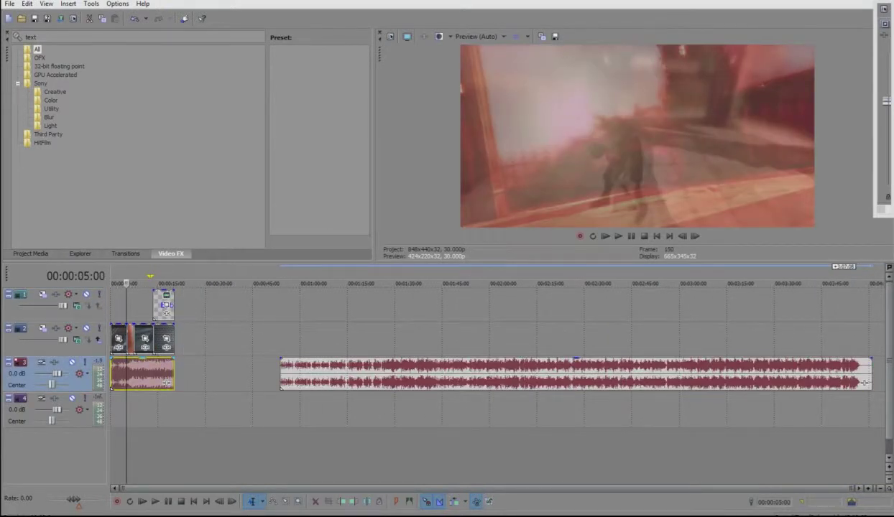
key("Delete")
left_click(386, 374)
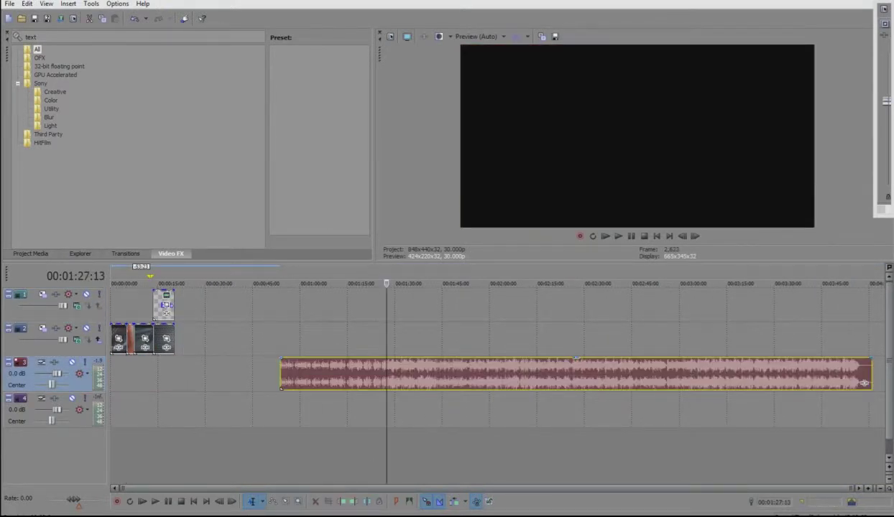
left_click_drag(864, 383, 167, 383)
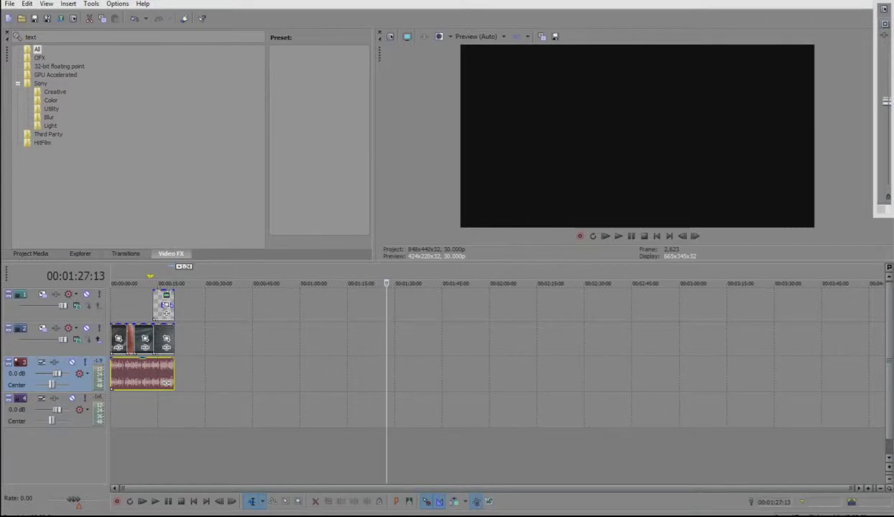
Bring the Master Bus window fully into view and play back the intro with its new music from the start.
left_click_drag(883, 0, 782, 20)
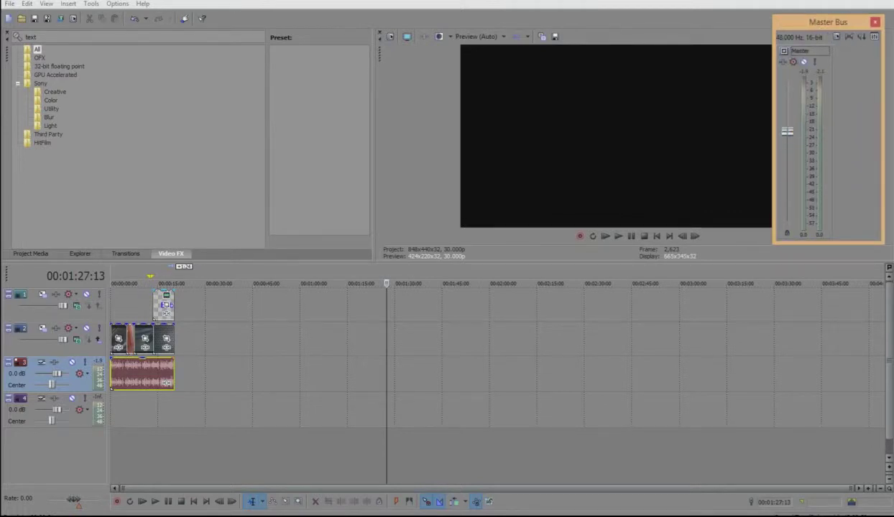
key("space")
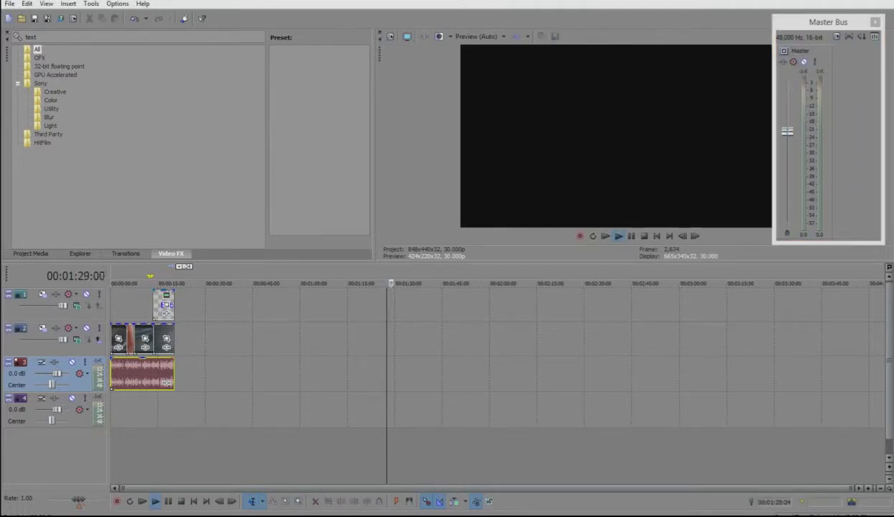
left_click_drag(392, 283, 110, 283)
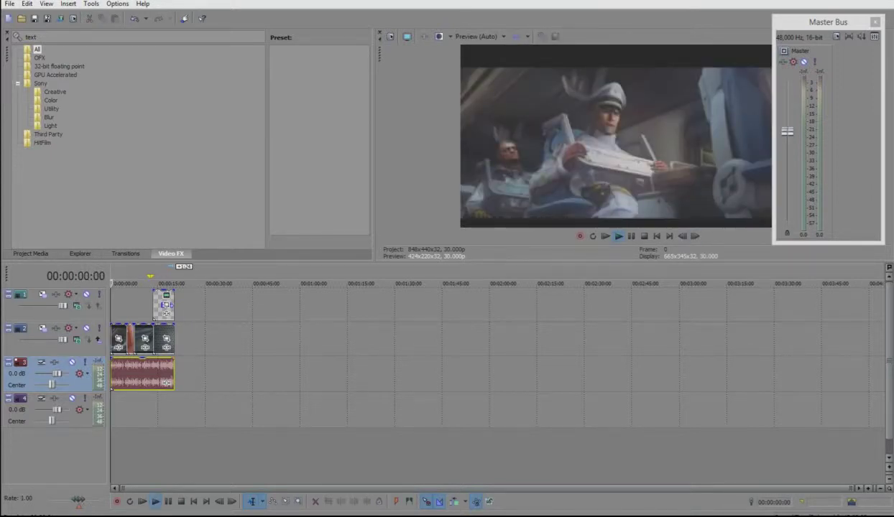
key("space")
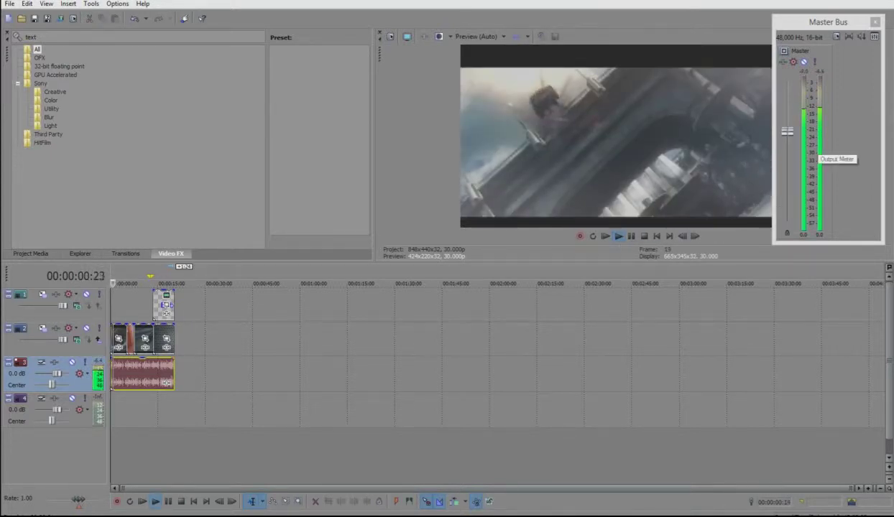
Lower the master volume to -3.4 dB during playback and close the Master Bus window.
left_click_drag(787, 131, 787, 171)
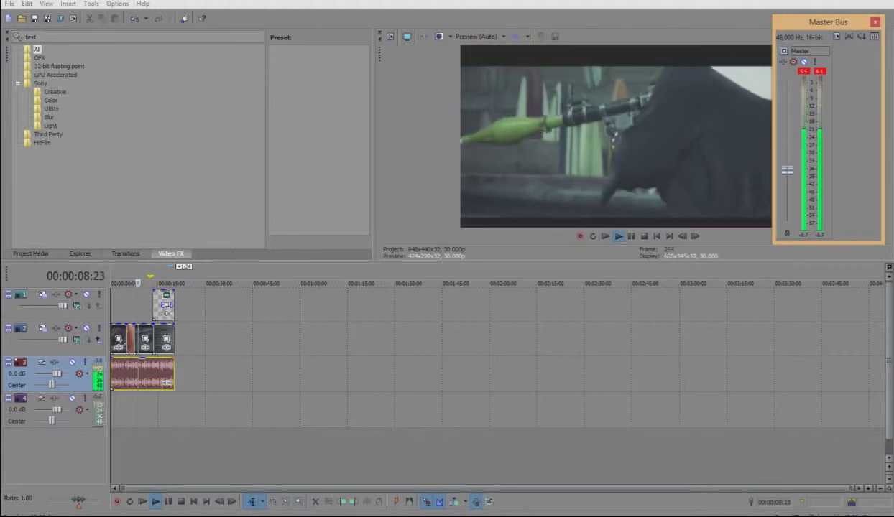
double_click(810, 50)
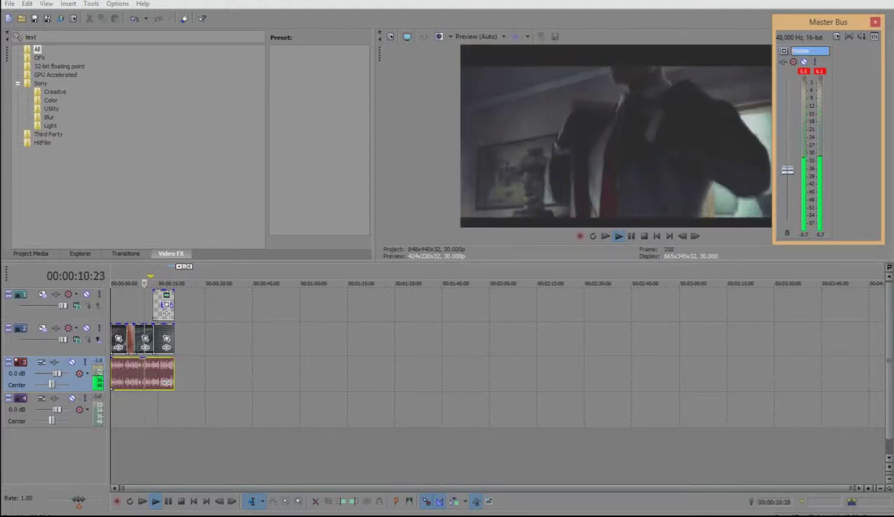
left_click_drag(787, 170, 788, 152)
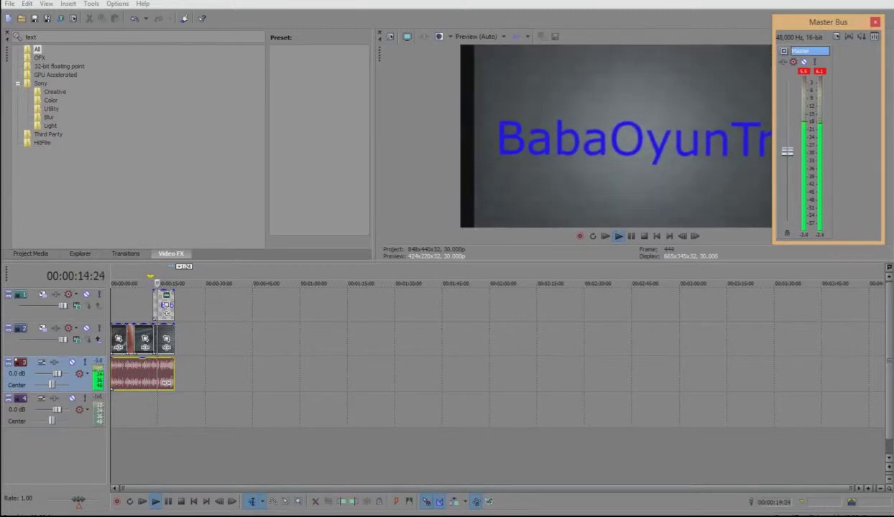
left_click(874, 22)
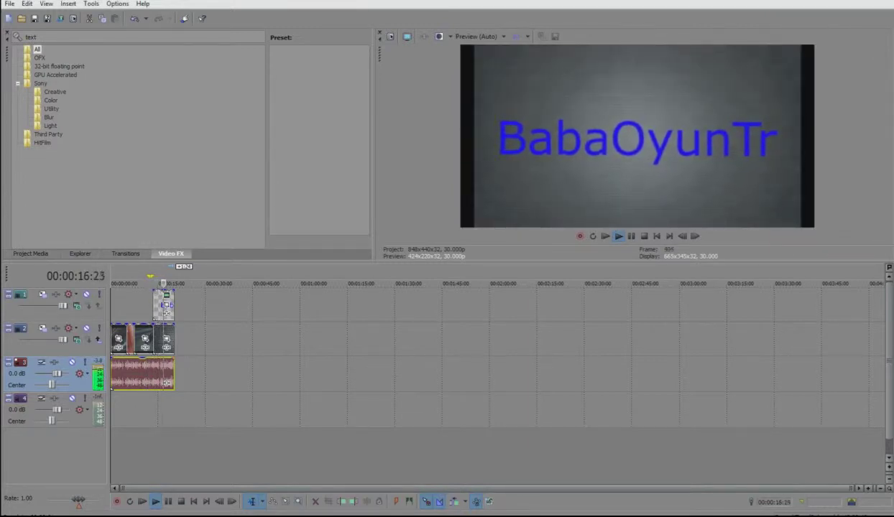
Return to the start of the timeline and play back the intro at the lowered volume.
left_click(51, 315)
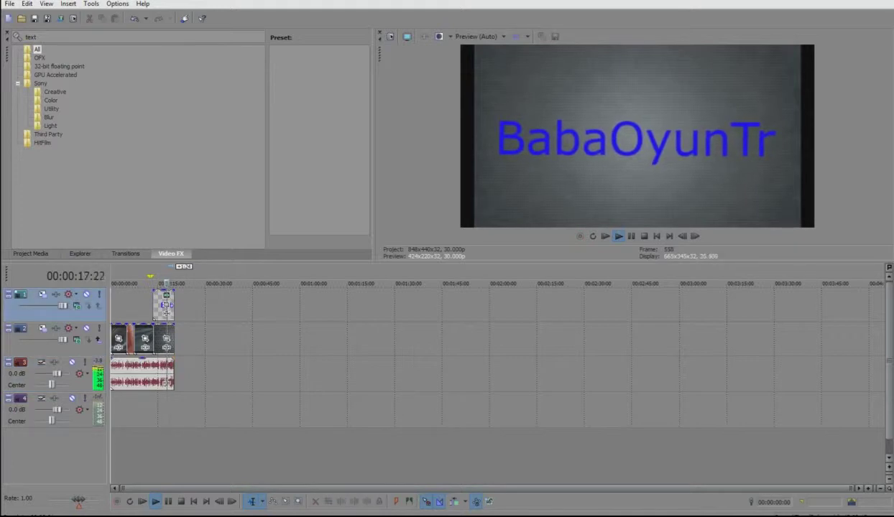
left_click_drag(166, 283, 110, 283)
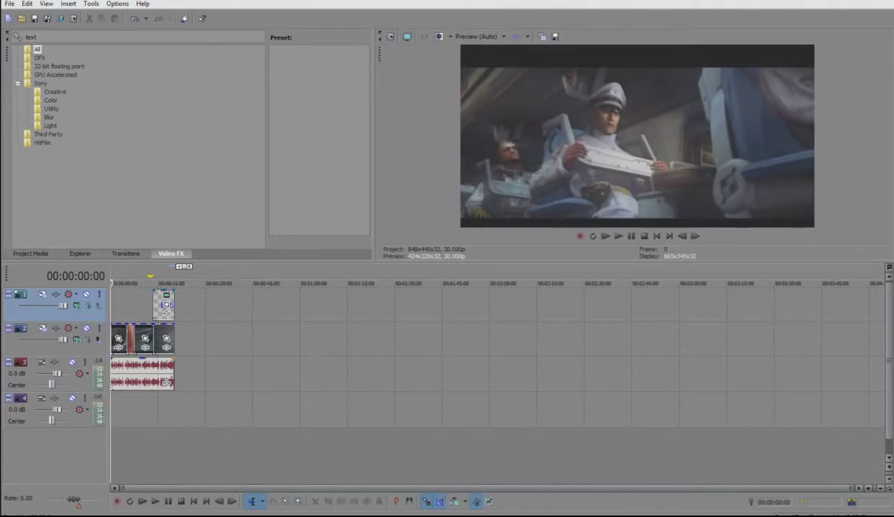
key("space")
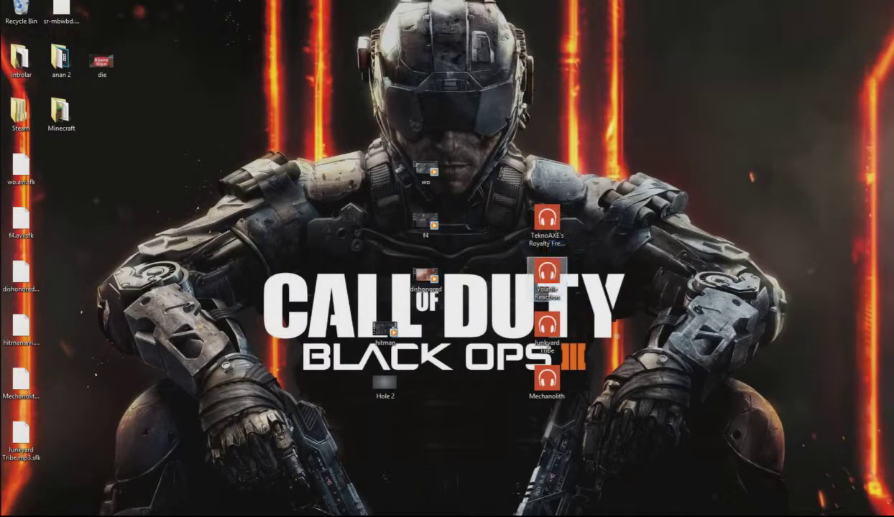
Replace the Junkyard Tribe event with Volatile Reaction from the desktop, trimmed to start and end together with the video.
left_click_drag(548, 273, 510, 374)
left_click(146, 374)
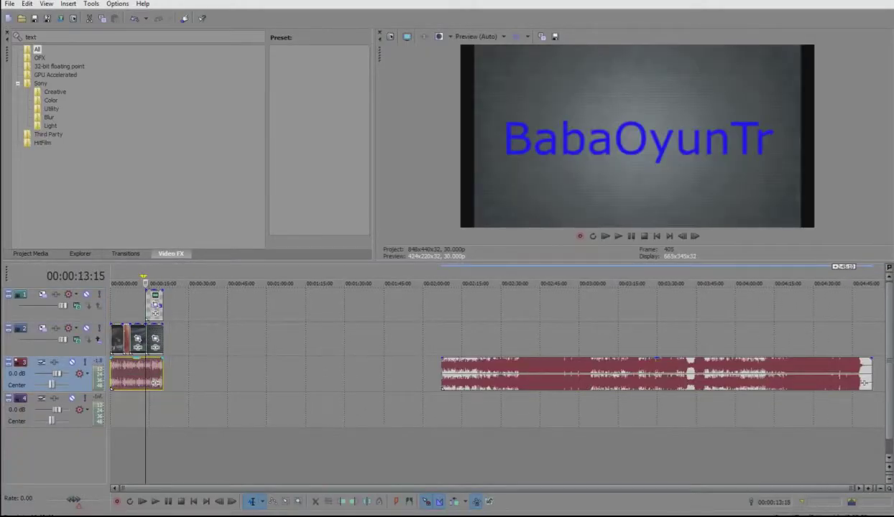
key("Delete")
left_click_drag(864, 383, 165, 383)
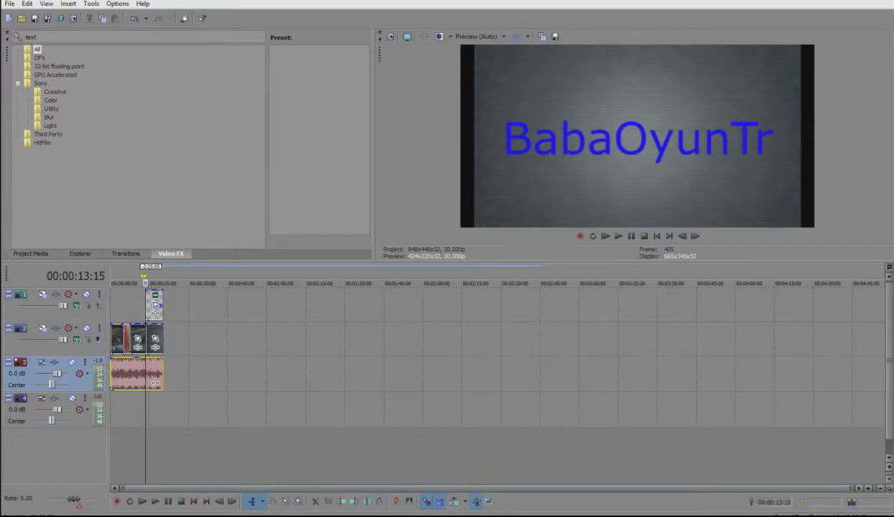
Return to the start of the timeline and play back the intro with Volatile Reaction as its music.
key("j")
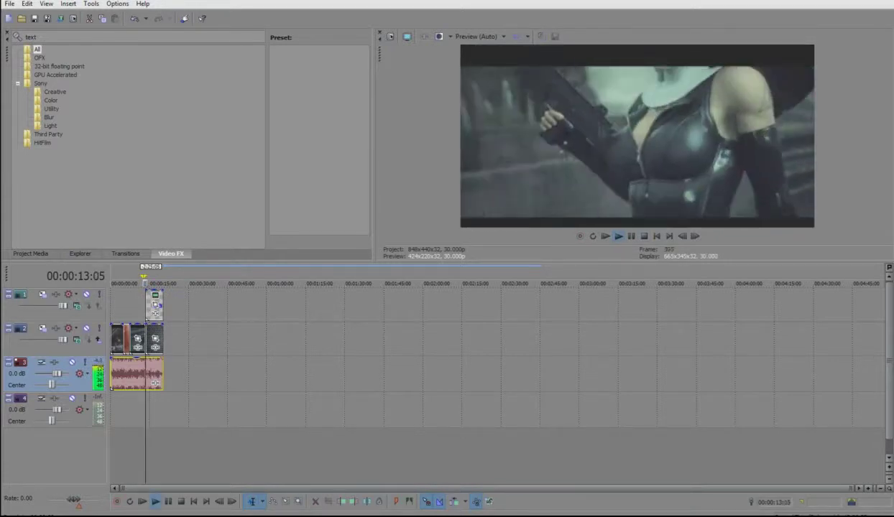
key("k")
left_click(130, 305)
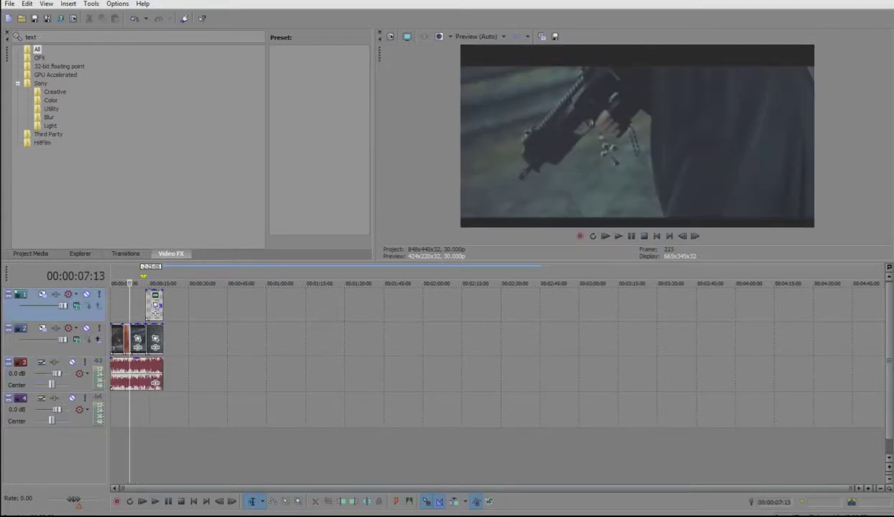
key("BackSpace")
key("BackSpace")
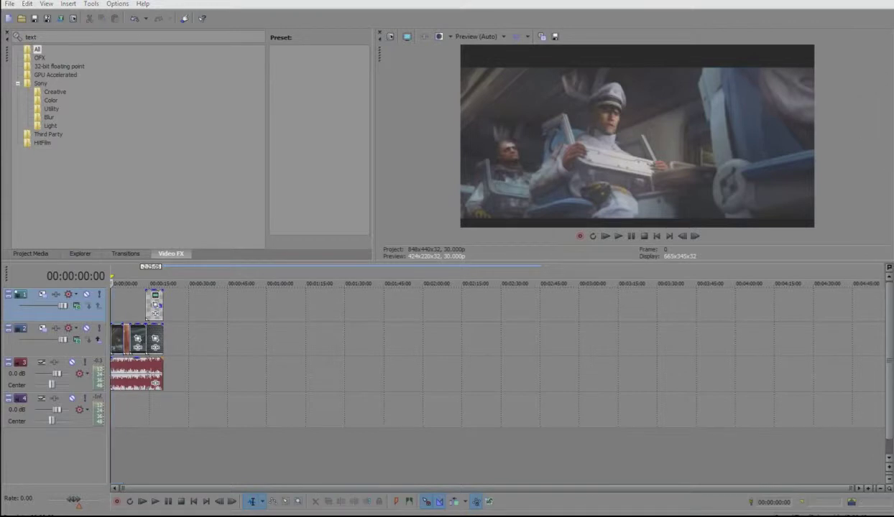
key("space")
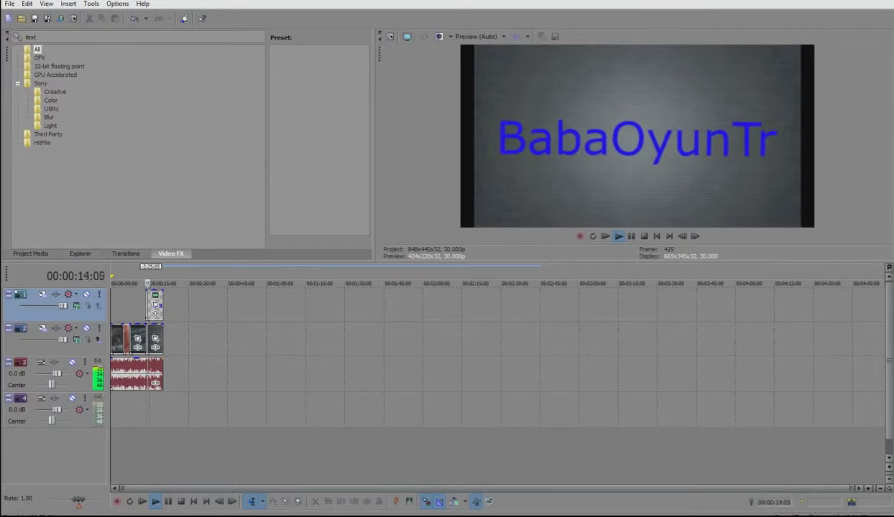
key("space")
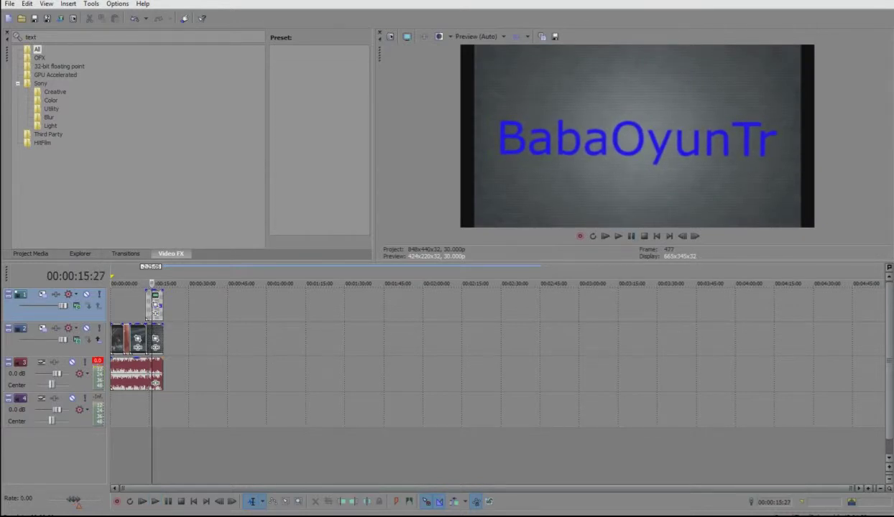
Delete the Volatile Reaction event and fit the TeknoAXE track in its place, ending together with the video.
left_click(135, 373)
key("Delete")
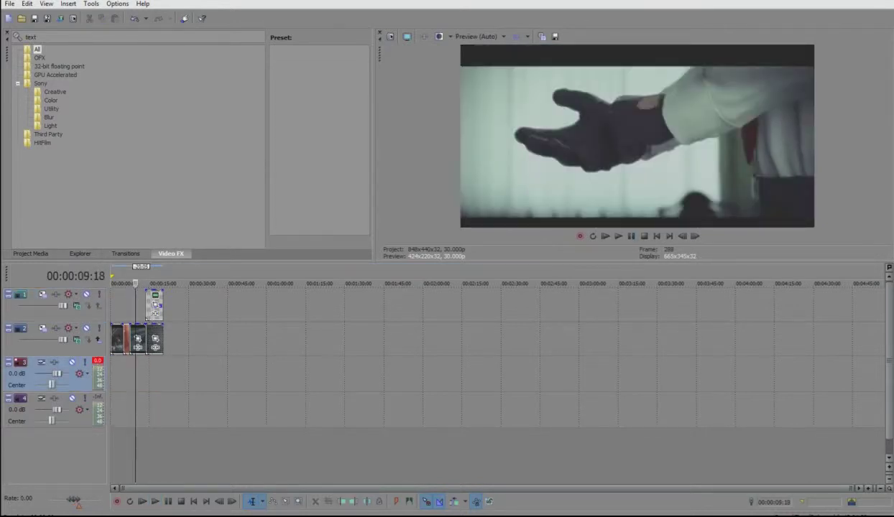
mouse_move(893, 0)
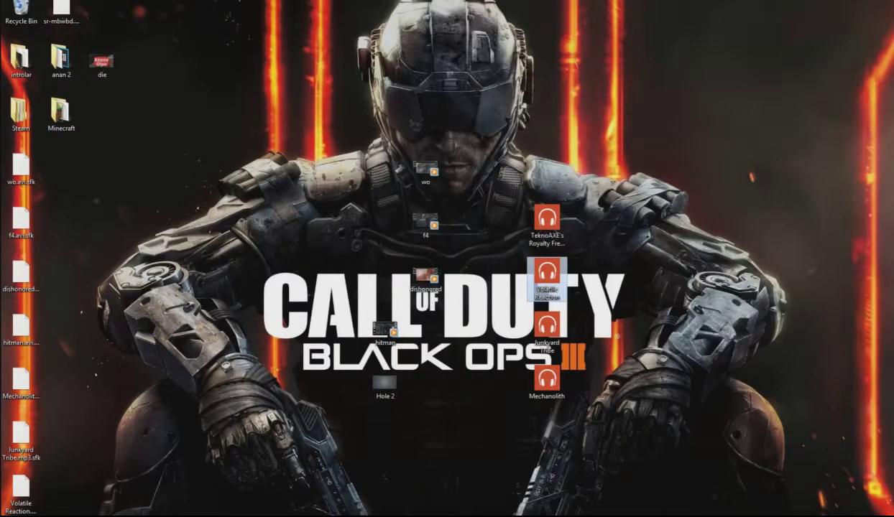
left_click(547, 220)
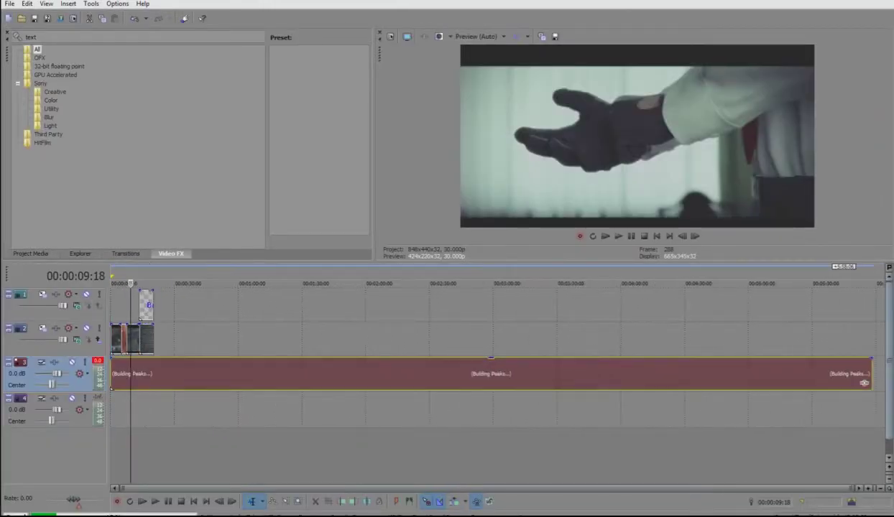
left_click_drag(869, 374, 146, 383)
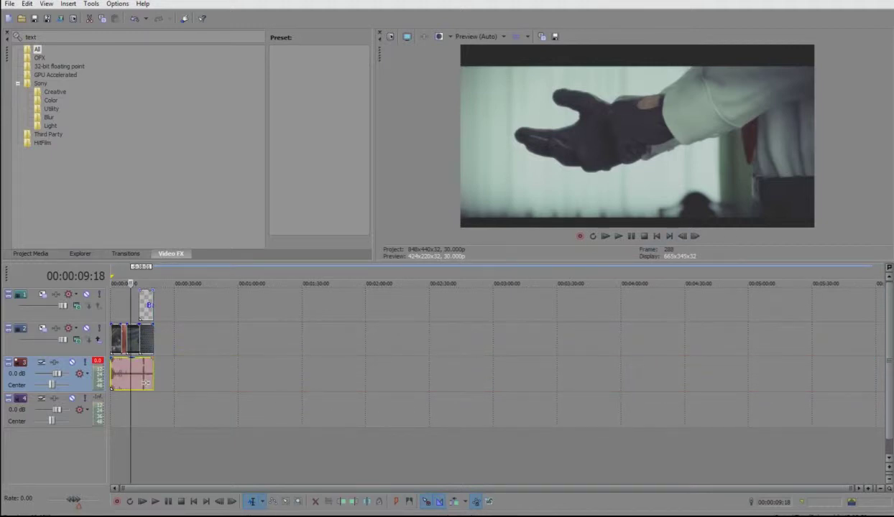
Return to the start of the timeline and play back the intro with the TeknoAXE music.
key("Left")
key("Left")
key("Left")
key("Left")
key("Left")
key("Left")
key("Left")
key("Left")
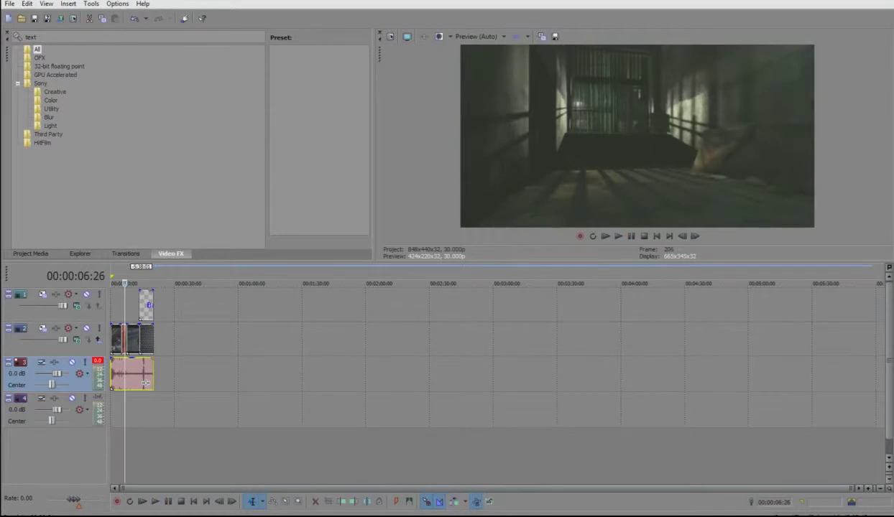
left_click(111, 306)
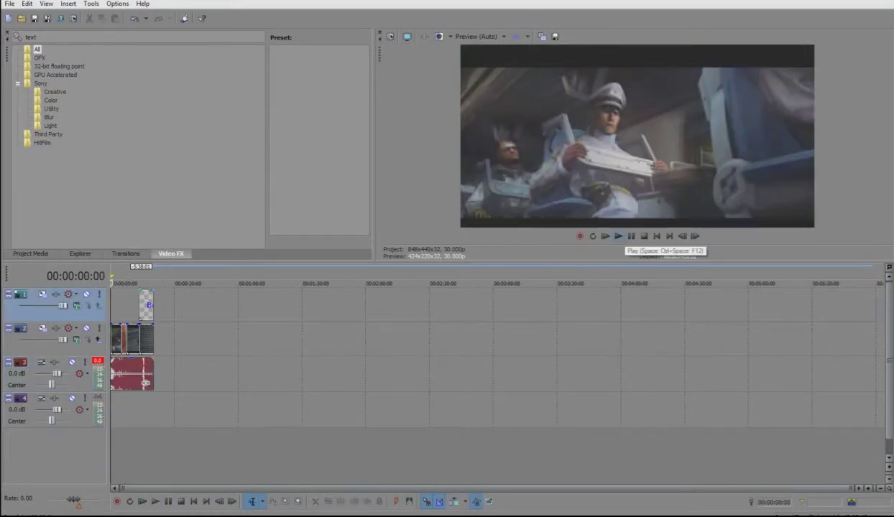
left_click(617, 237)
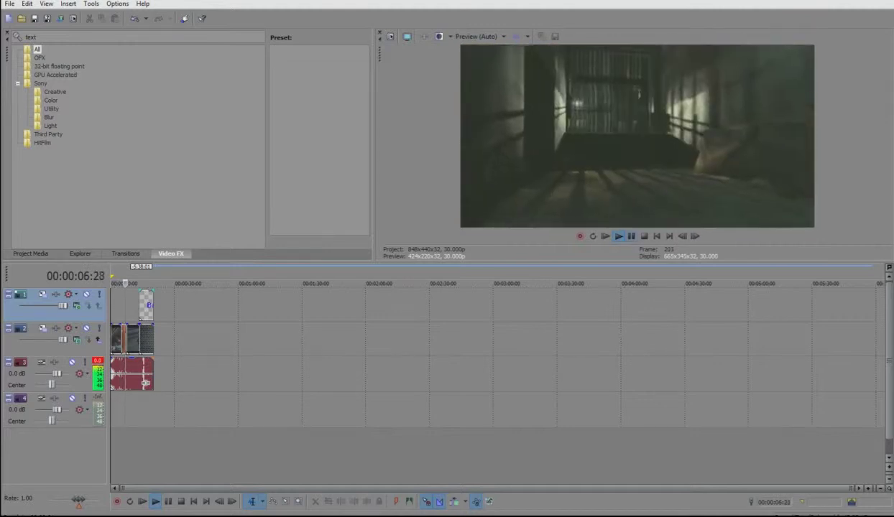
key("Return")
Move the music event clear of the video to about 2:00, lengthened to about 2:25, and play it from 2:04:12.
left_click_drag(145, 383, 665, 383)
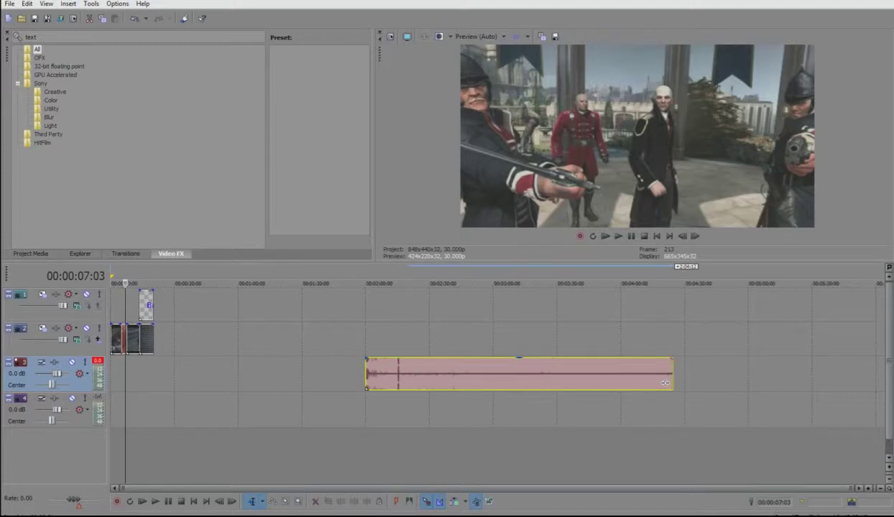
left_click(117, 419)
left_click_drag(111, 418, 258, 419)
left_click_drag(243, 277, 374, 277)
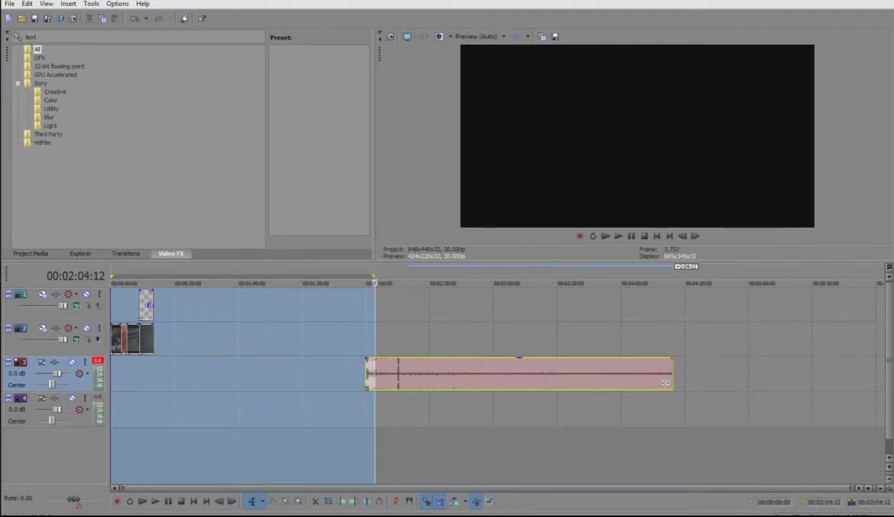
mouse_move(112, 276)
left_mouse_down()
mouse_move(382, 276)
mouse_move(374, 276)
left_mouse_up()
key("space")
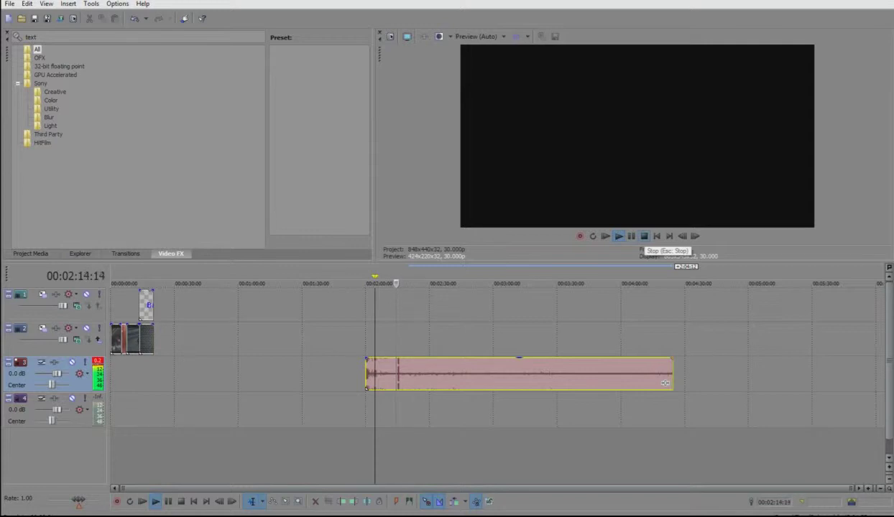
left_click(643, 236)
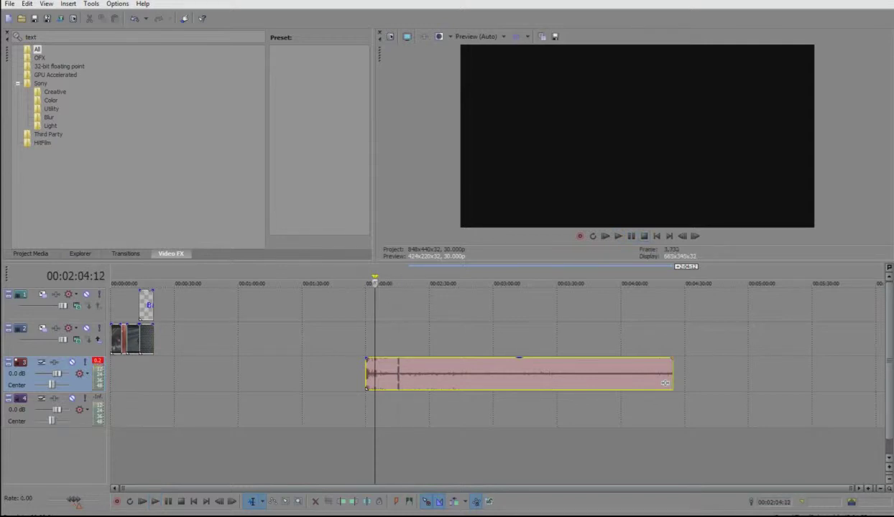
Replay the moved music and listen closely around 2:15 for a suitable cut point.
key("space")
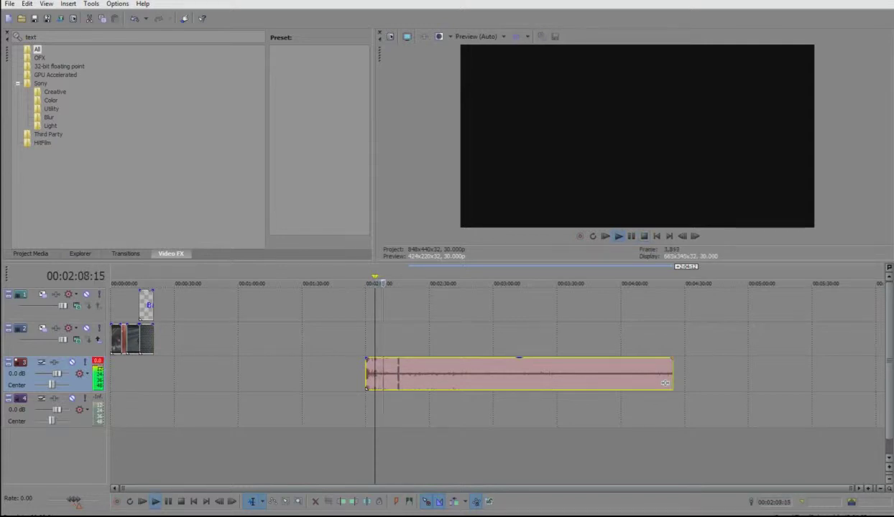
key("Return")
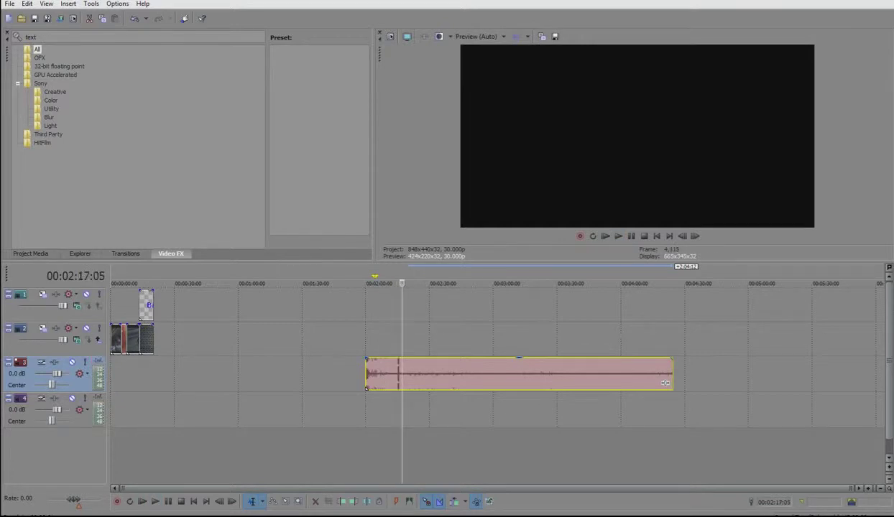
right_click(402, 309)
key("Escape")
key("space")
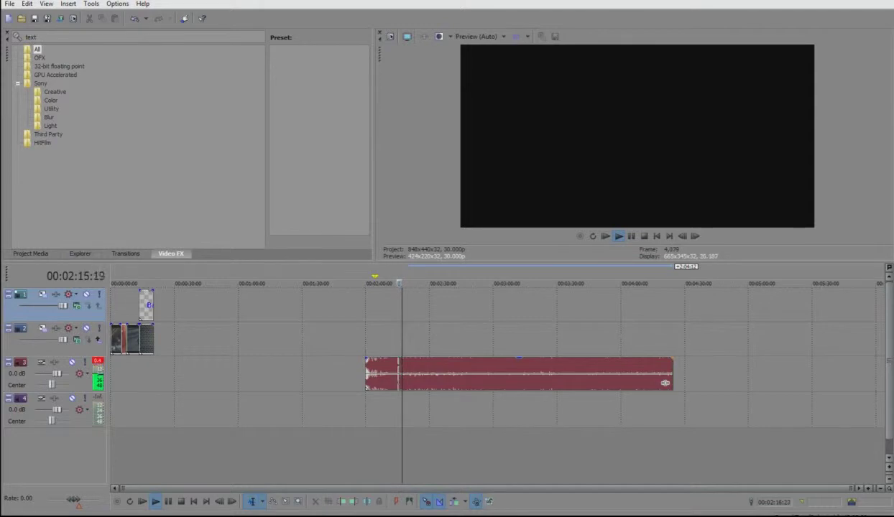
key("space")
key("Left")
key("Left")
key("space")
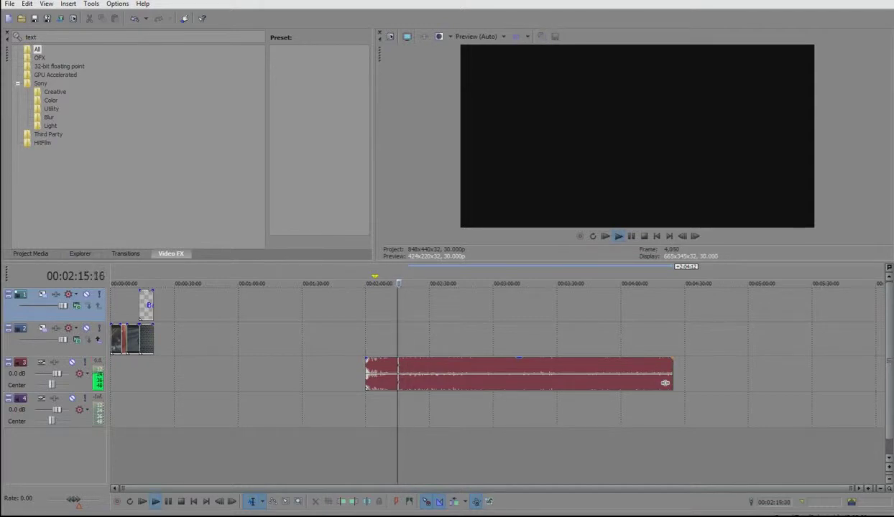
Trim the end of the music event at 2:15:22.
key("ctrl+r")
right_click(398, 374)
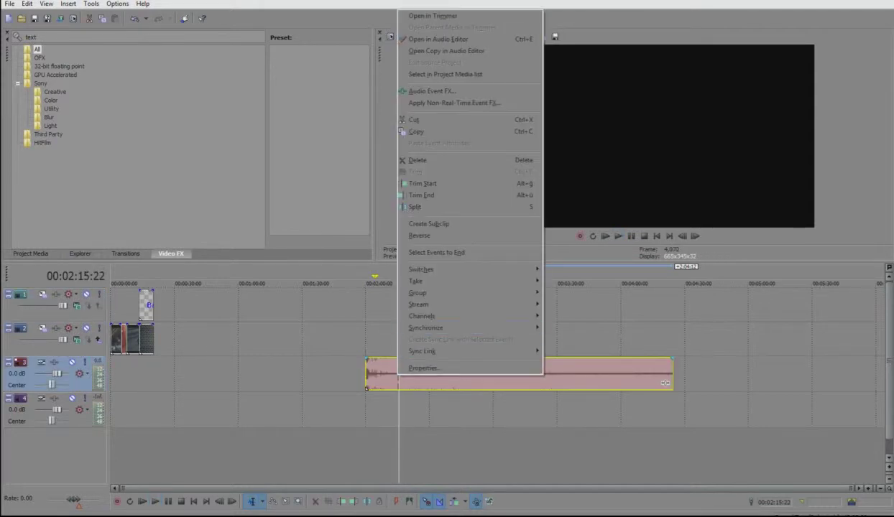
key("Down")
key("Down")
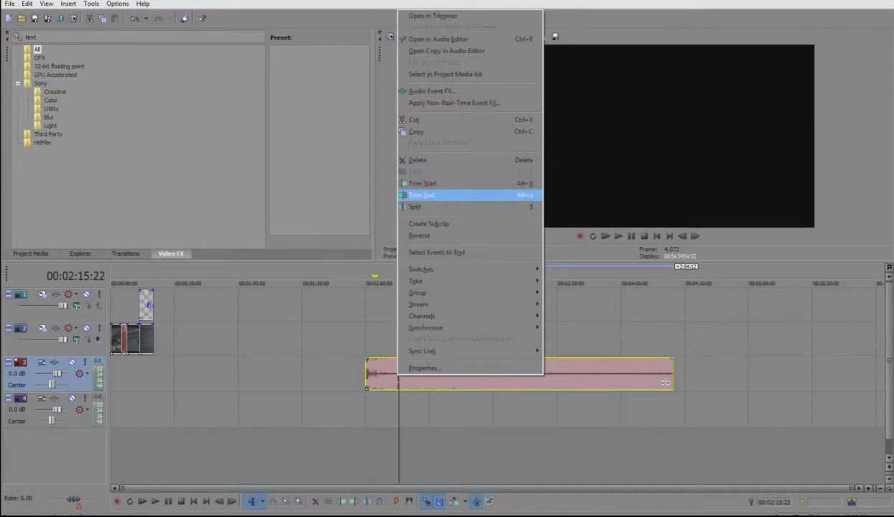
key("Return")
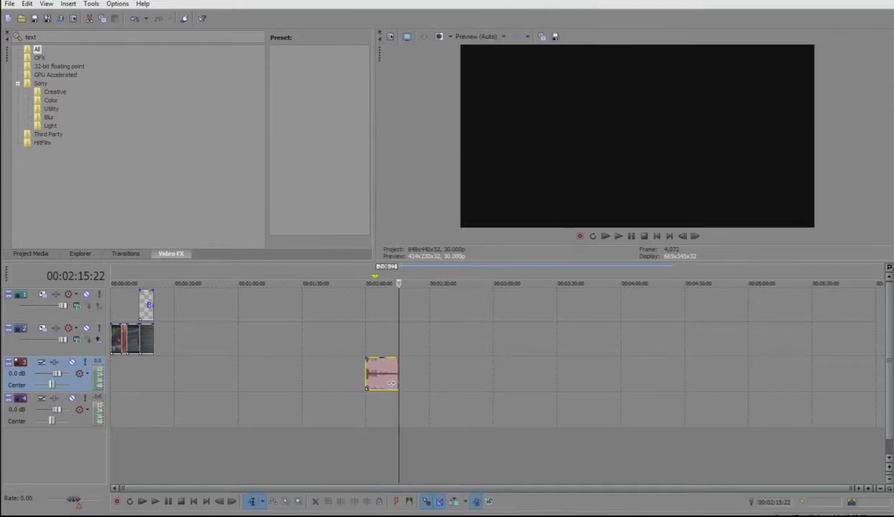
Delete the trimmed music event and place the full TeknoAXE track on the same audio track, starting at about 1:35.
left_click(389, 380)
key("Delete")
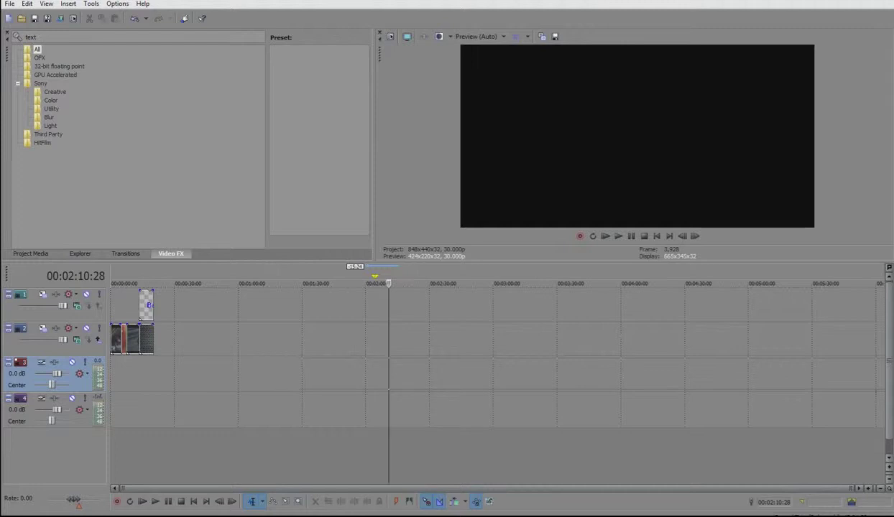
left_click_drag(355, 375, 314, 375)
key("space")
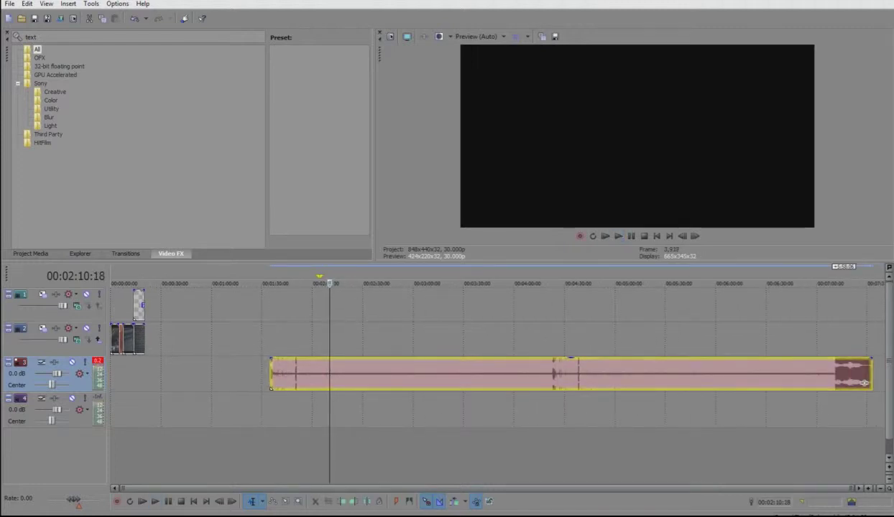
Play back the opening part of the re-added music, starting again from 1:36:00.
left_click_drag(317, 283, 274, 284)
key("space")
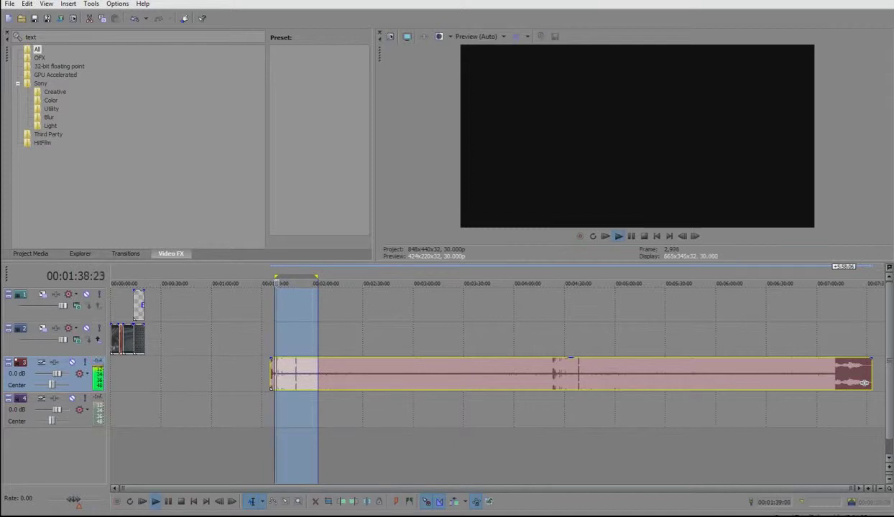
key("space")
left_click(271, 373)
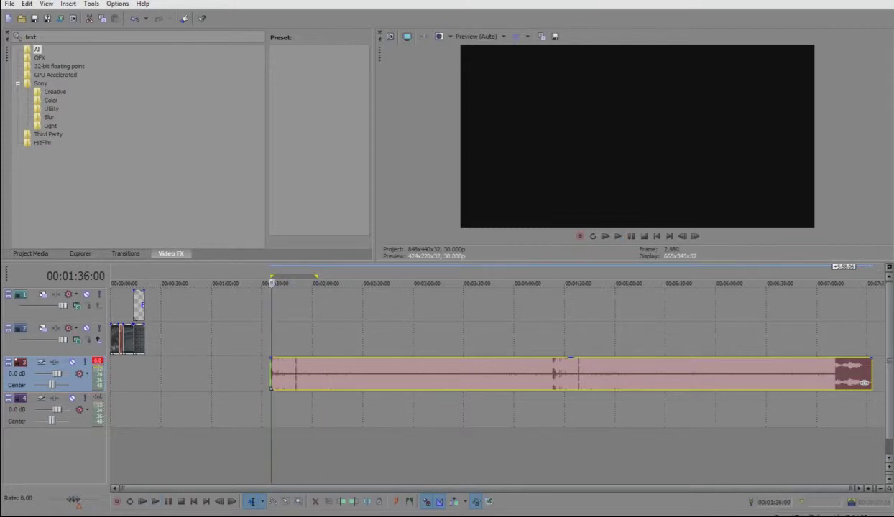
key("space")
key("space")
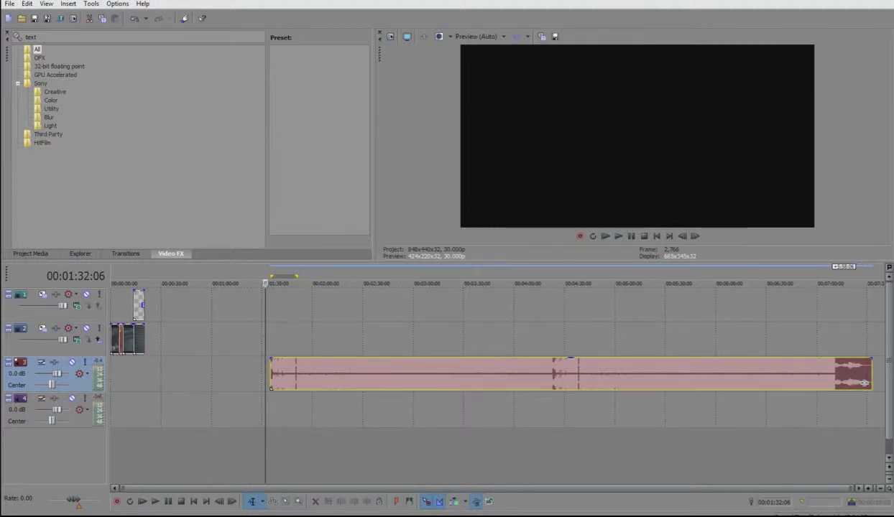
Select the time range from 1:34:26 to 1:51:14 over the opening of the music event.
left_click_drag(271, 278, 296, 277)
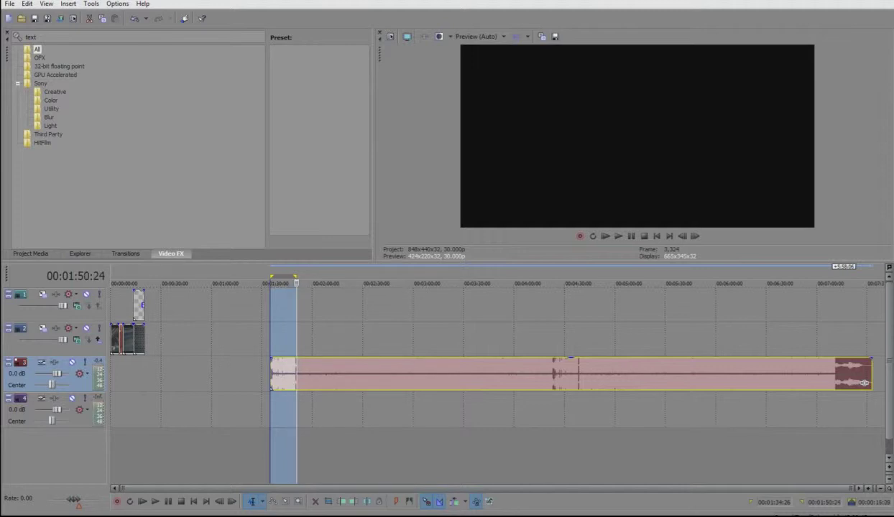
left_click(282, 305)
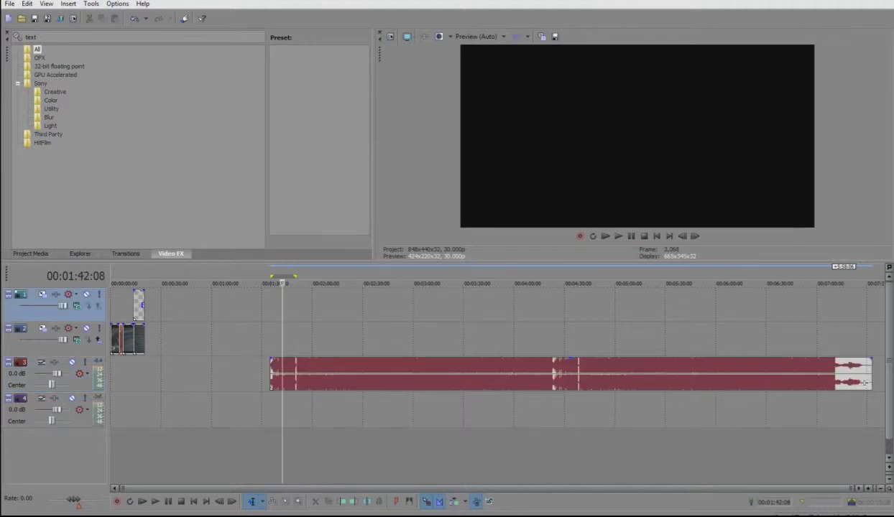
left_click(282, 278)
key("ctrl+a")
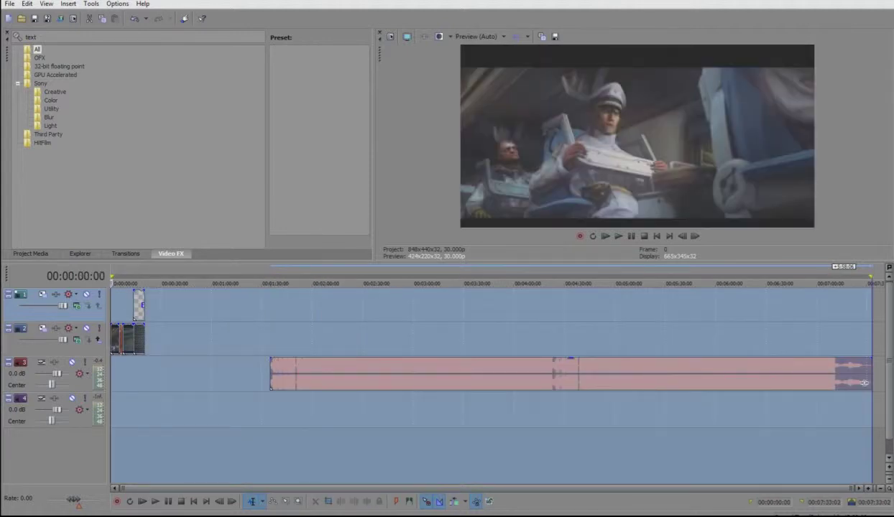
left_click_drag(111, 268, 270, 268)
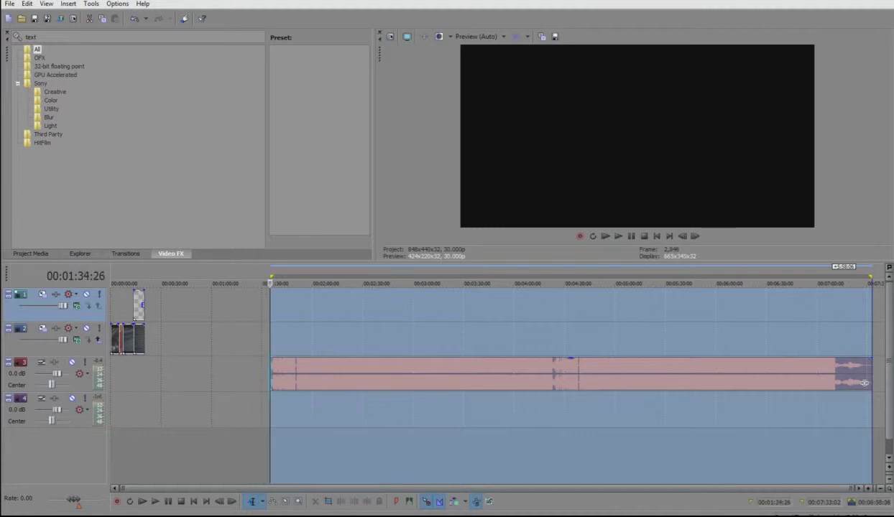
left_click_drag(871, 267, 298, 268)
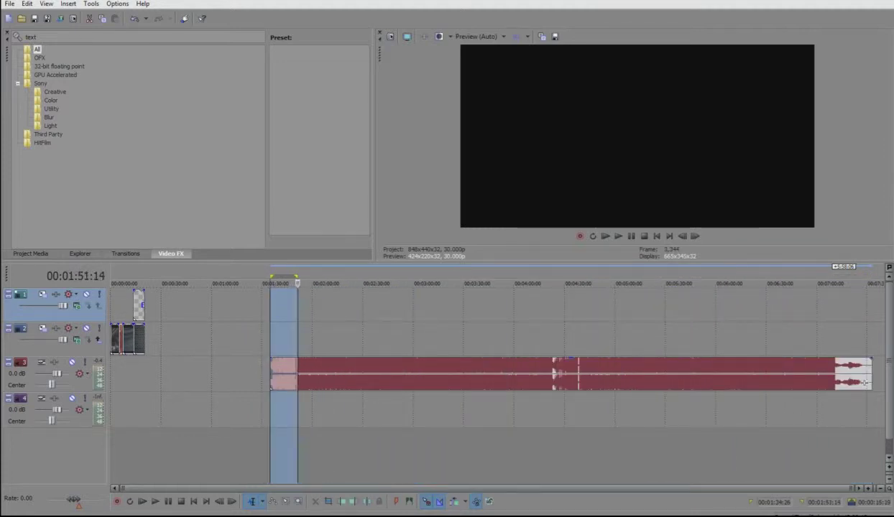
Restore the time selection from 1:34:26 to 1:51:14 and delete that part of the music event.
left_click(288, 309)
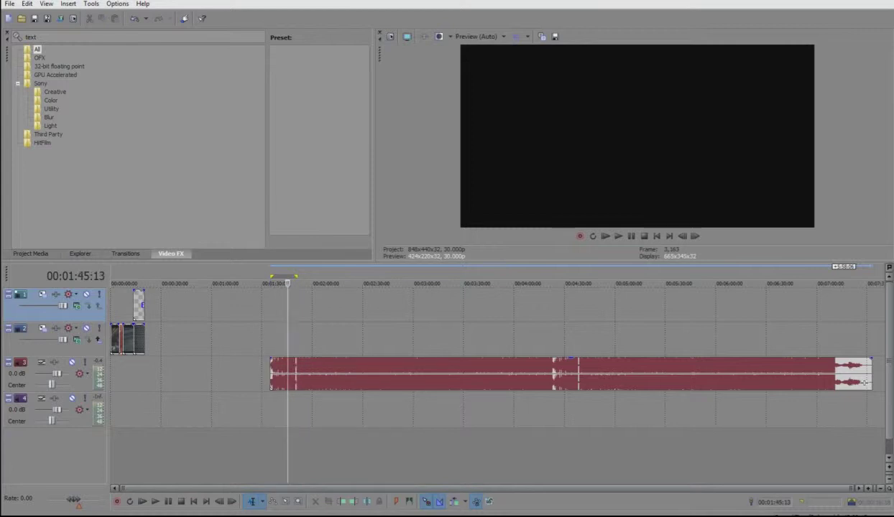
left_click(284, 309)
left_click(284, 277)
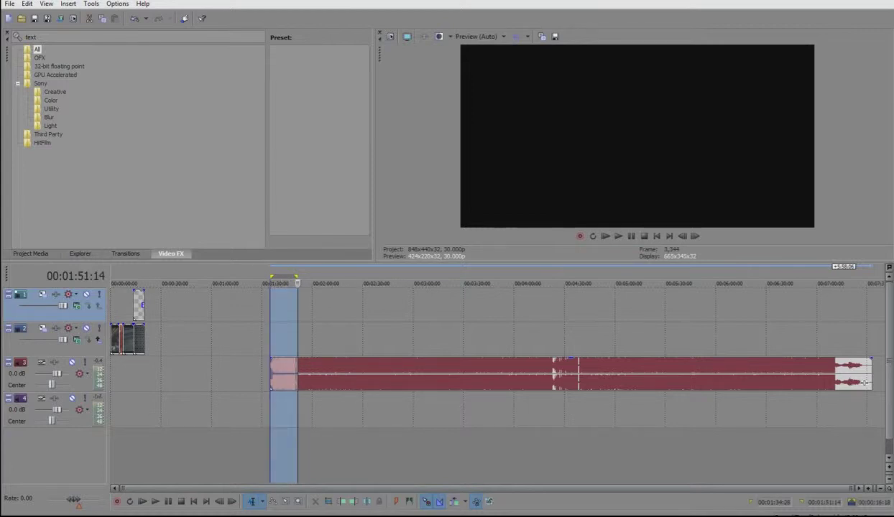
right_click(286, 296)
left_click(305, 319)
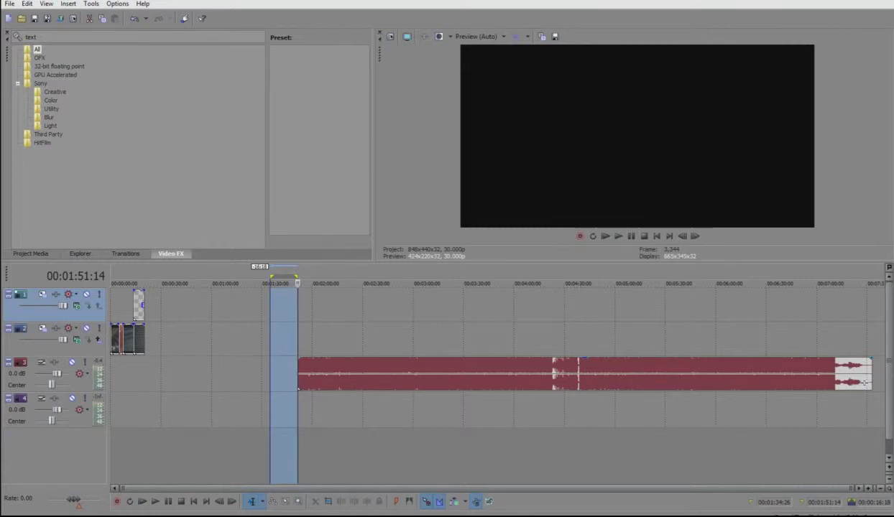
Play back the start of the remaining music from 1:51:14.
mouse_move(295, 316)
left_mouse_down()
mouse_move(314, 316)
mouse_move(298, 316)
left_mouse_up()
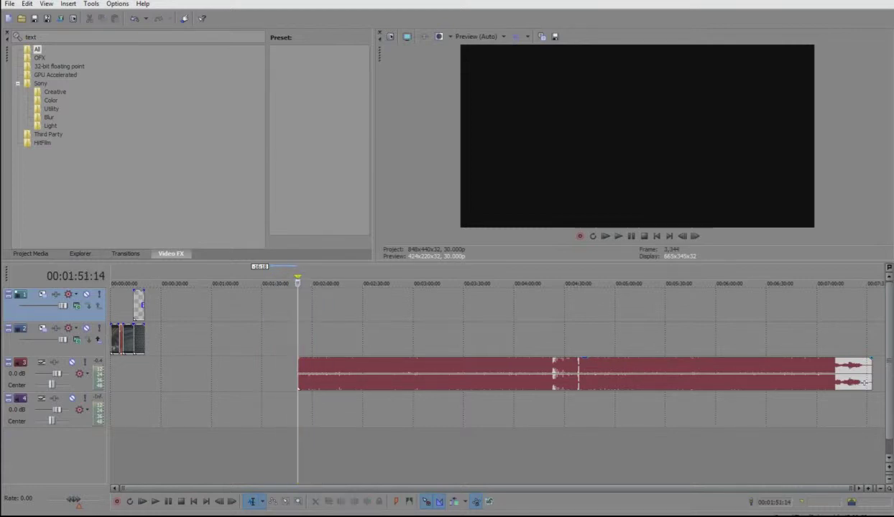
left_click(617, 236)
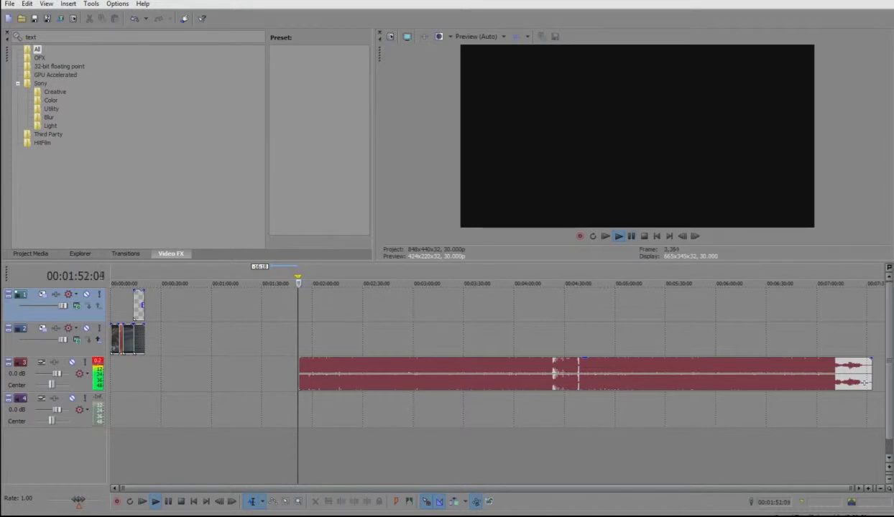
left_click(630, 236)
Fit the music event under the video clips from the timeline start to their end, and play the intro from the beginning.
left_click_drag(864, 382, 137, 383)
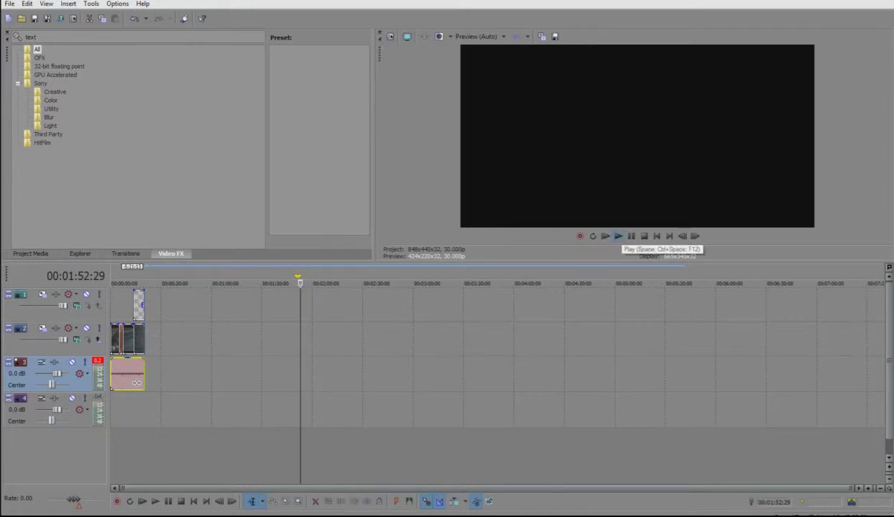
left_click(617, 236)
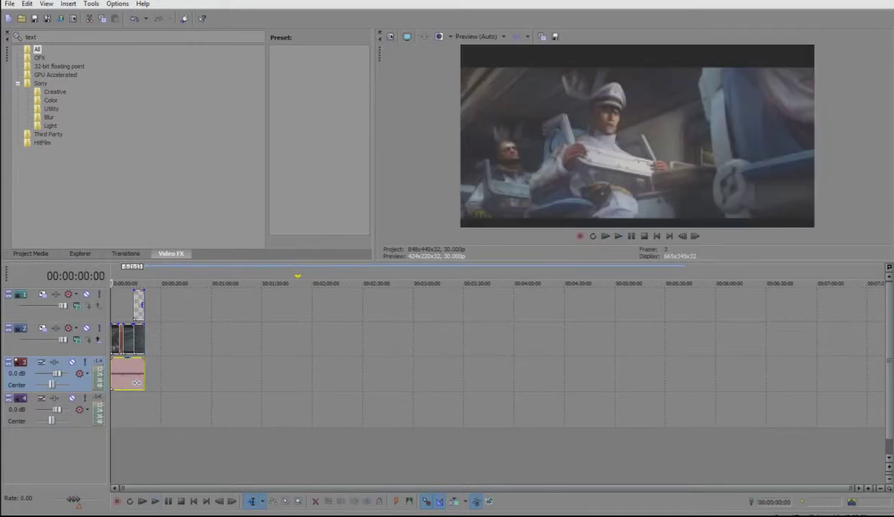
left_click(617, 236)
left_click(604, 236)
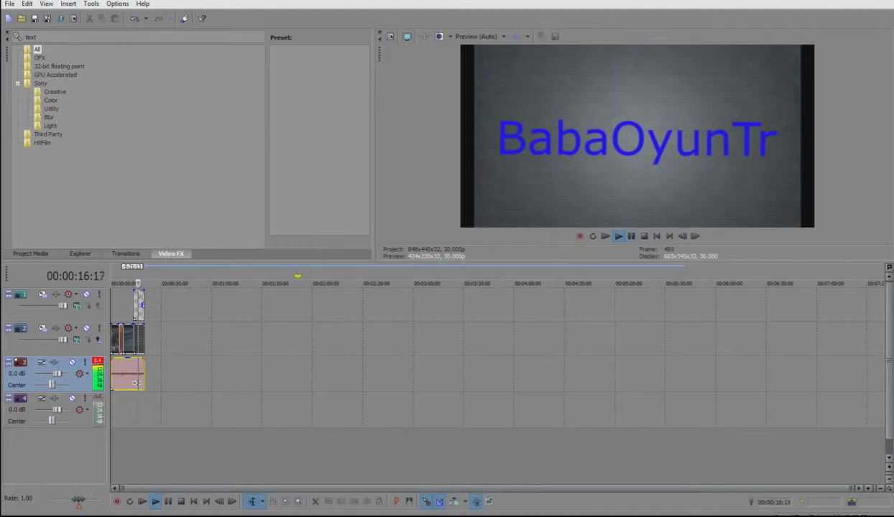
key("Return")
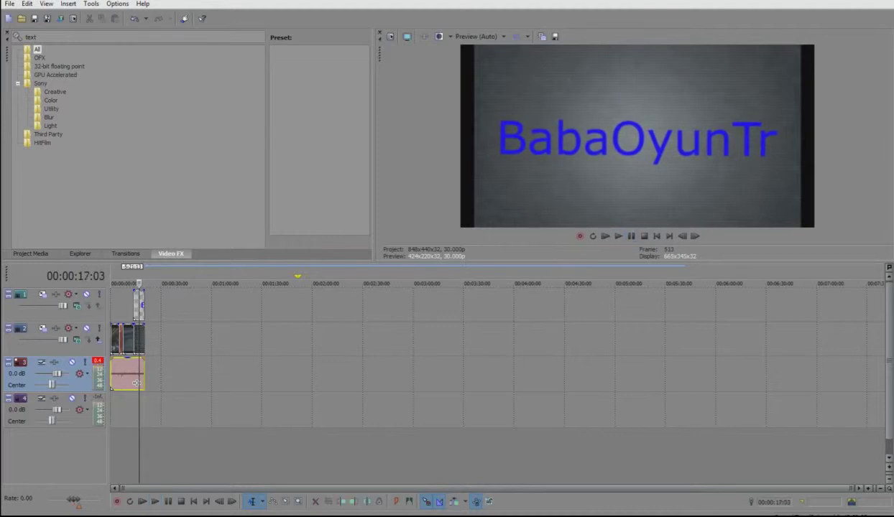
Open the Render As settings and choose the Internet HD 720p template of MainConcept AVC/AAC.
key("alt+f")
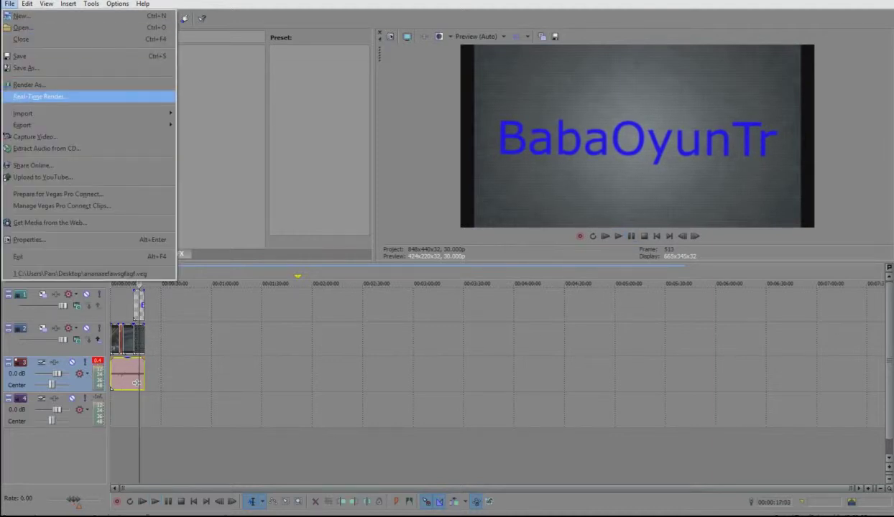
key("r")
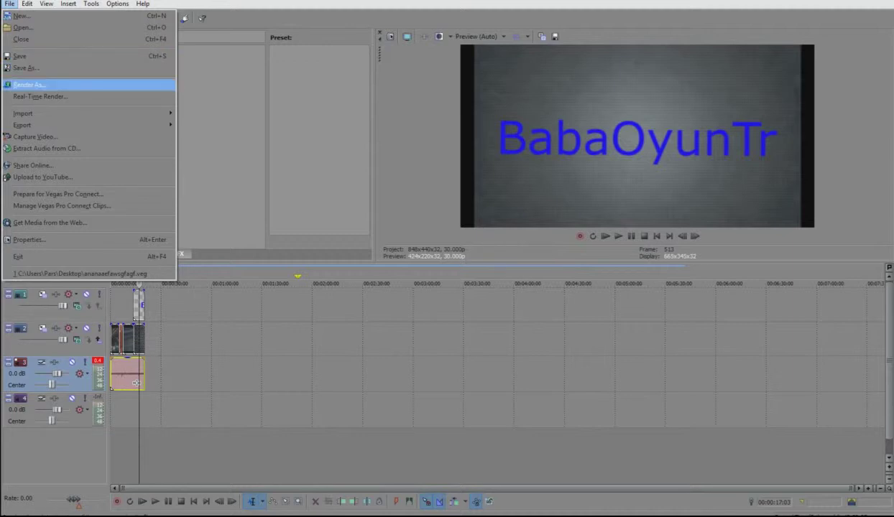
key("Return")
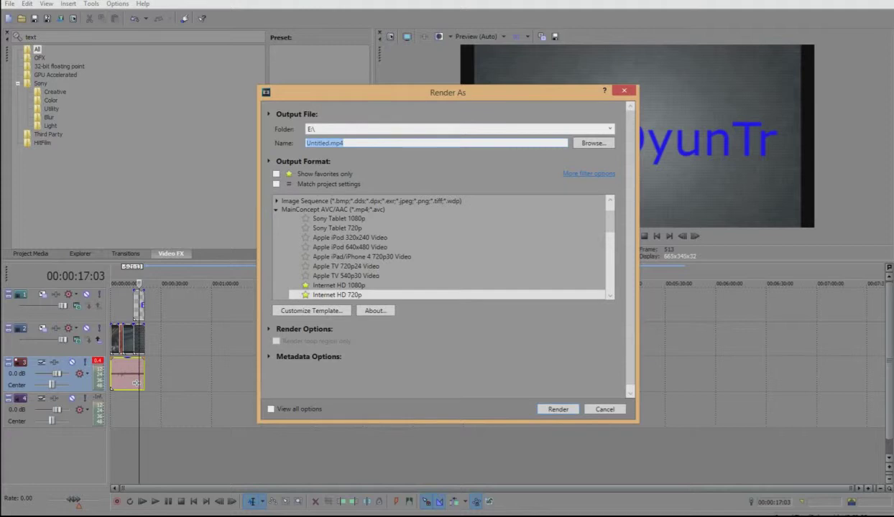
left_click(339, 285)
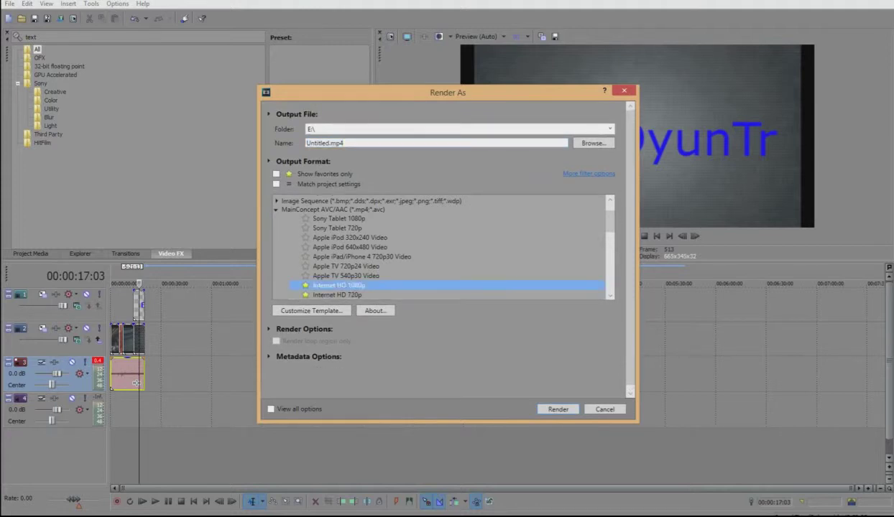
left_click(338, 294)
left_click(339, 285)
key("Down")
scroll(439, 247, "down", 3)
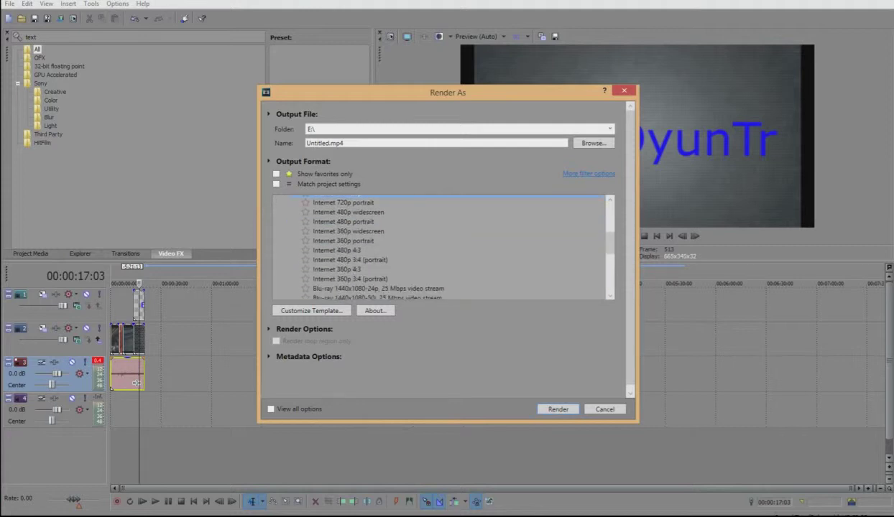
scroll(439, 247, "up", 1)
scroll(136, 382, "up", 4)
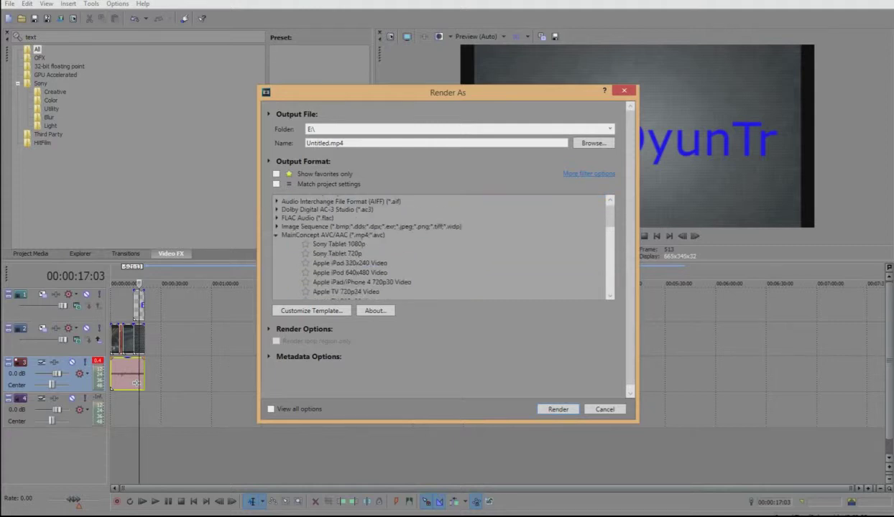
scroll(136, 383, "down", 1)
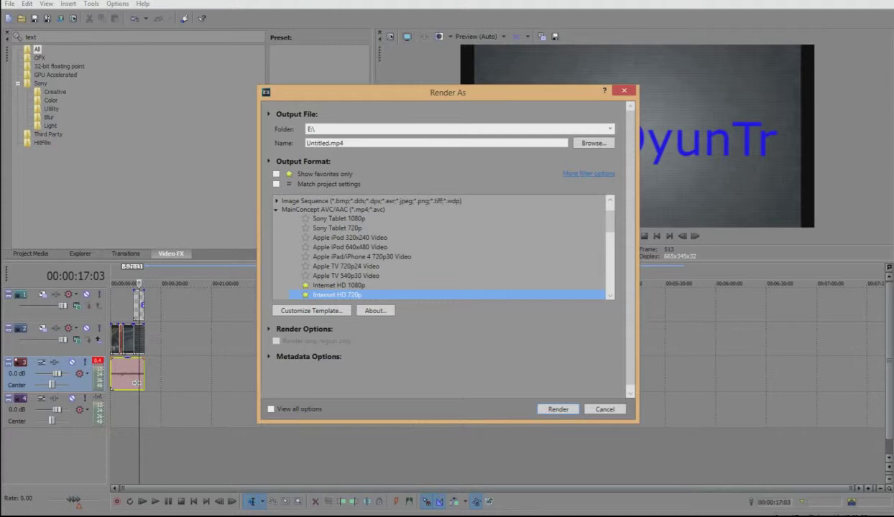
Name the output file i3, keeping E:\ as its folder.
left_click(314, 130)
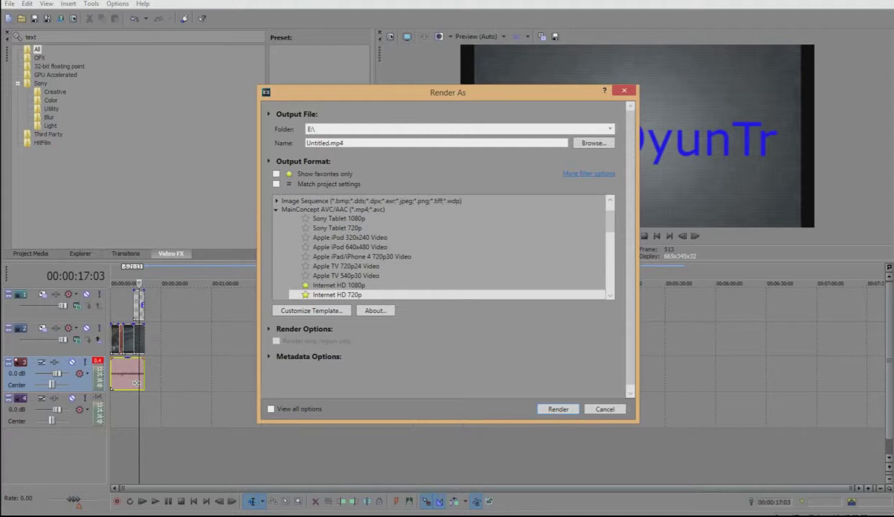
key("Tab")
type("ebenin ann")
key("BackSpace")
key("BackSpace")
key("BackSpace")
key("BackSpace")
key("BackSpace")
key("BackSpace")
key("BackSpace")
key("BackSpace")
key("BackSpace")
key("BackSpace")
type("en")
key("BackSpace")
key("BackSpace")
type("i3")
Customize the render template with the HD 720 (1280x720) frame size, go through the frame rate options, and accept the settings.
left_click(311, 310)
left_click(472, 182)
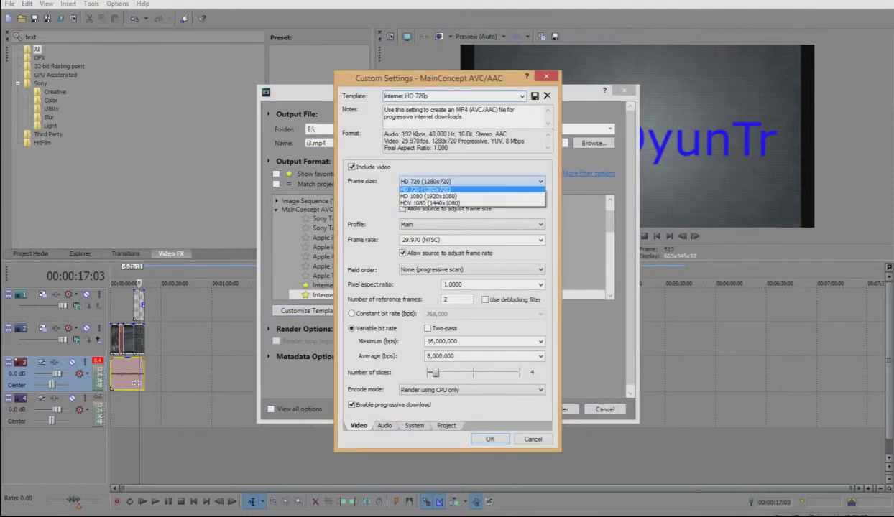
left_click(471, 181)
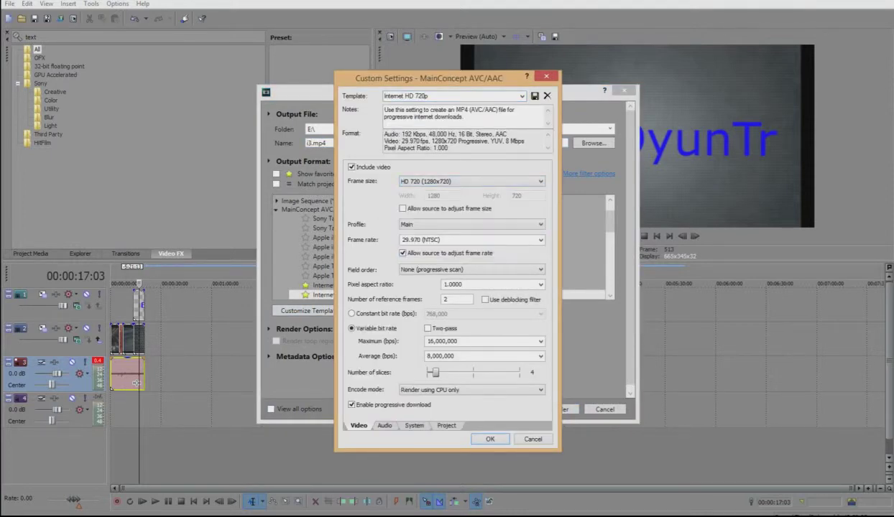
left_click(460, 240)
left_click(540, 239)
left_click(540, 240)
key("Return")
Render the intro as i3.mp4 and open the finished video to watch it.
left_click(341, 143)
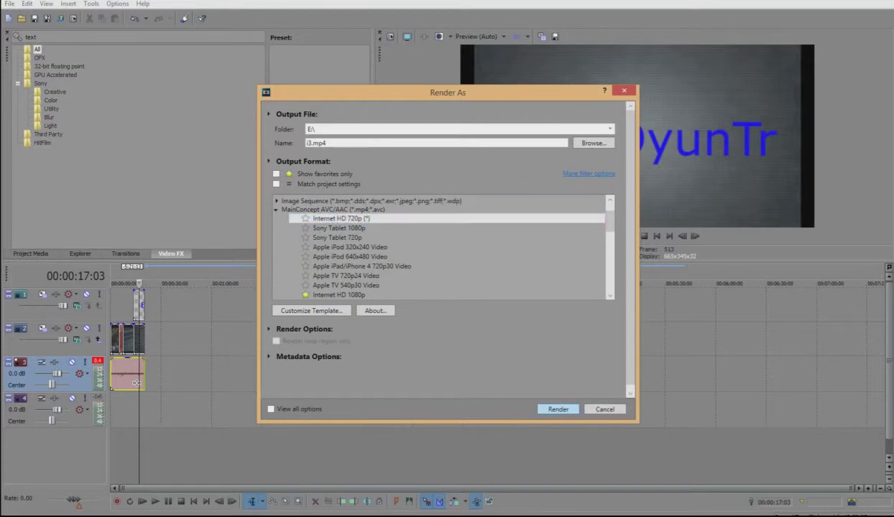
key("Return")
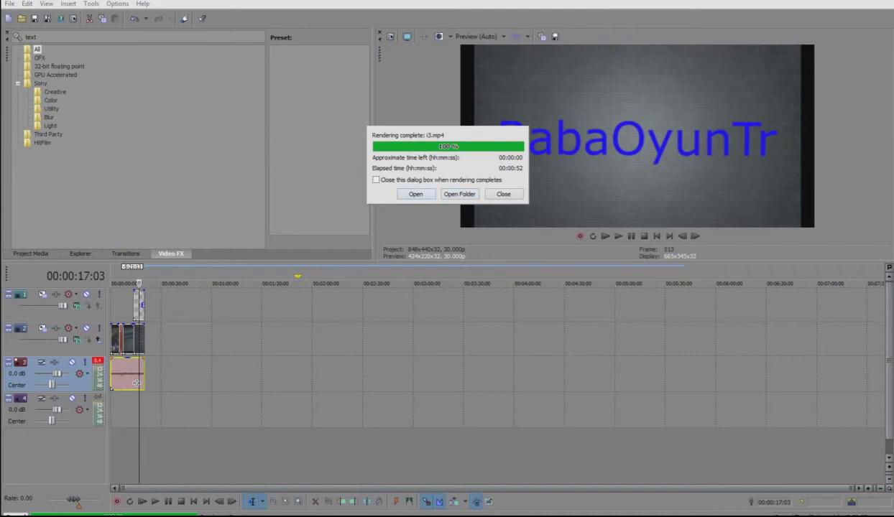
key("Return")
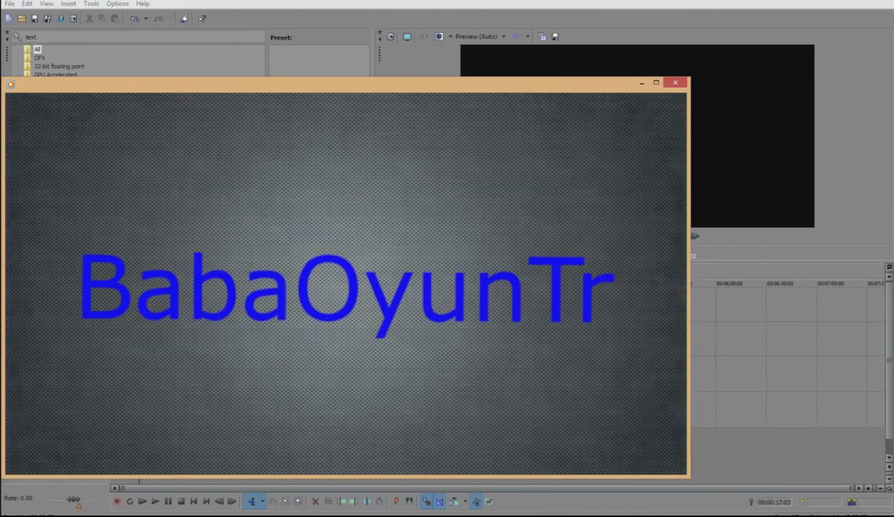
mouse_move(346, 460)
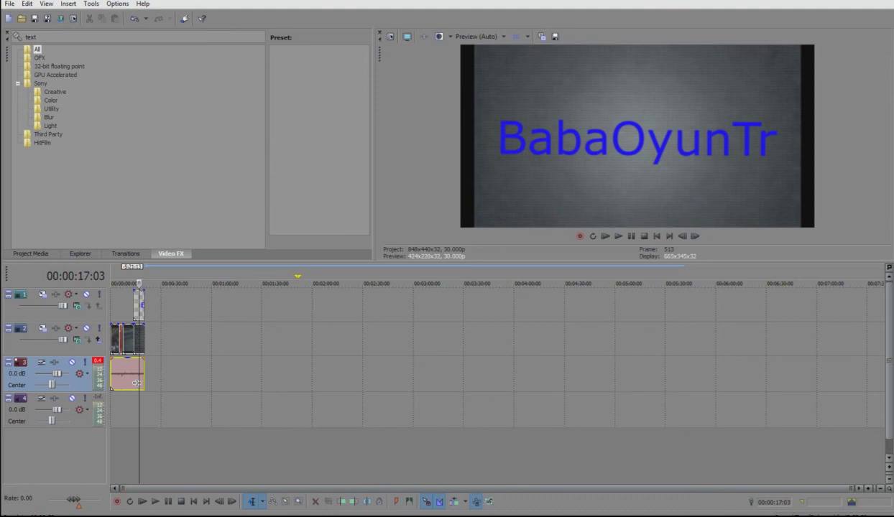
left_click_drag(521, 374, 638, 375)
mouse_move(693, 306)
left_mouse_down()
mouse_move(611, 306)
mouse_move(742, 306)
mouse_move(694, 306)
left_mouse_up()
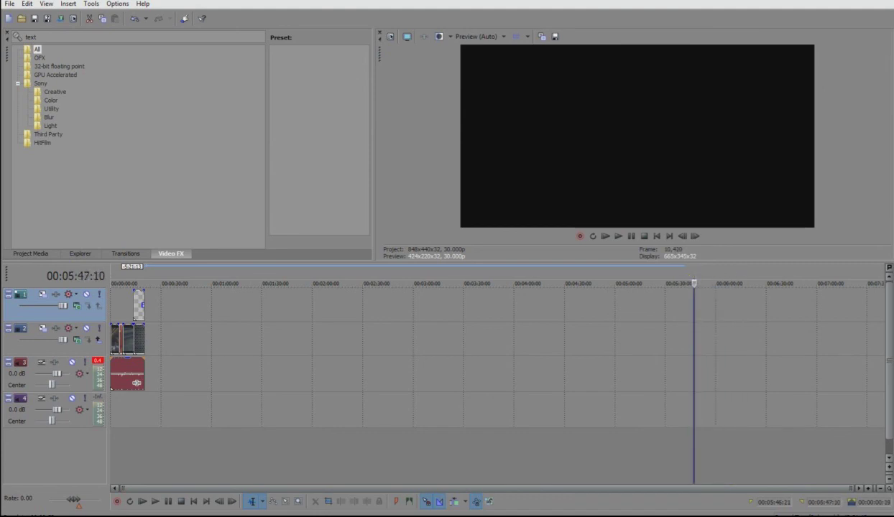